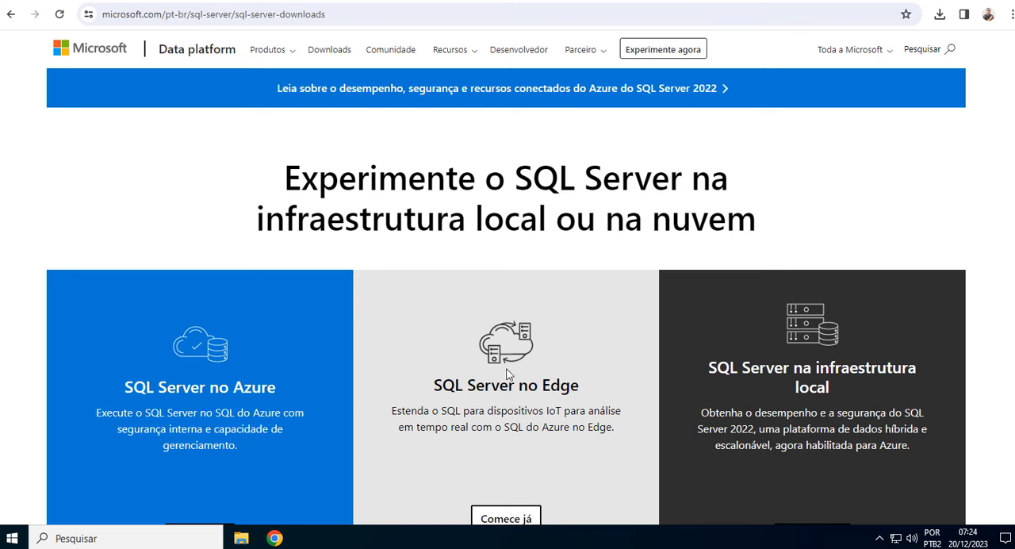
Download the free SQL Server 2022 Express edition installer from the specialized editions on the SQL Server downloads page.
{"action": "scroll", "coordinate": [434, 293], "scroll_direction": "down", "scroll_amount": 3}
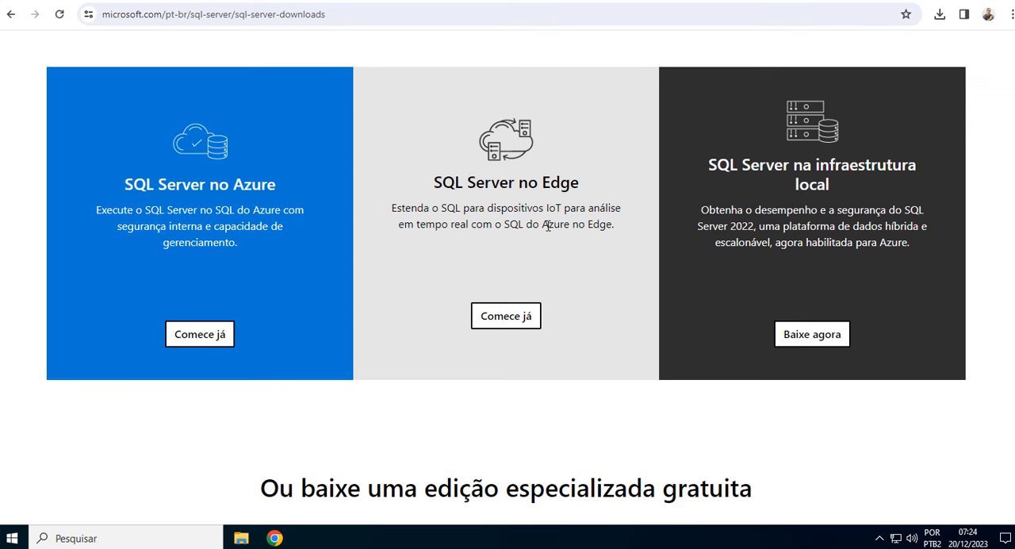
{"action": "left_click_drag", "start_coordinate": [546, 208], "coordinate": [558, 208]}
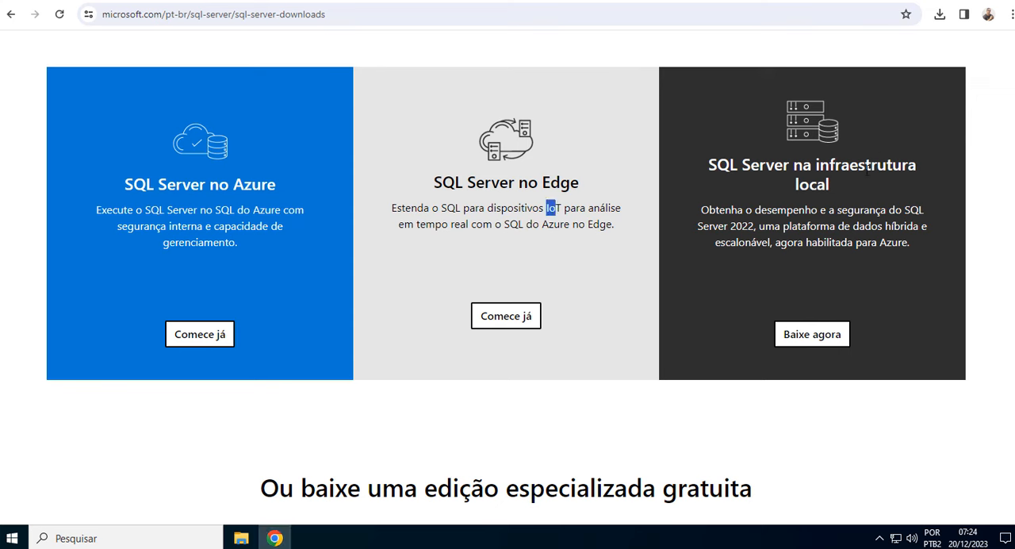
{"action": "left_click", "coordinate": [846, 225]}
{"action": "scroll", "coordinate": [745, 276], "scroll_direction": "down", "scroll_amount": 3}
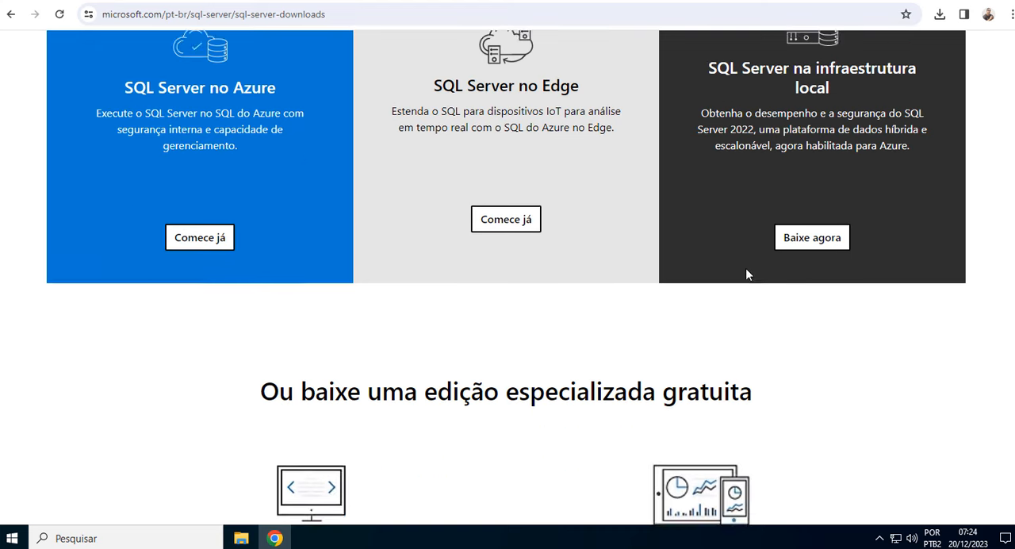
{"action": "scroll", "coordinate": [744, 288], "scroll_direction": "down", "scroll_amount": 1}
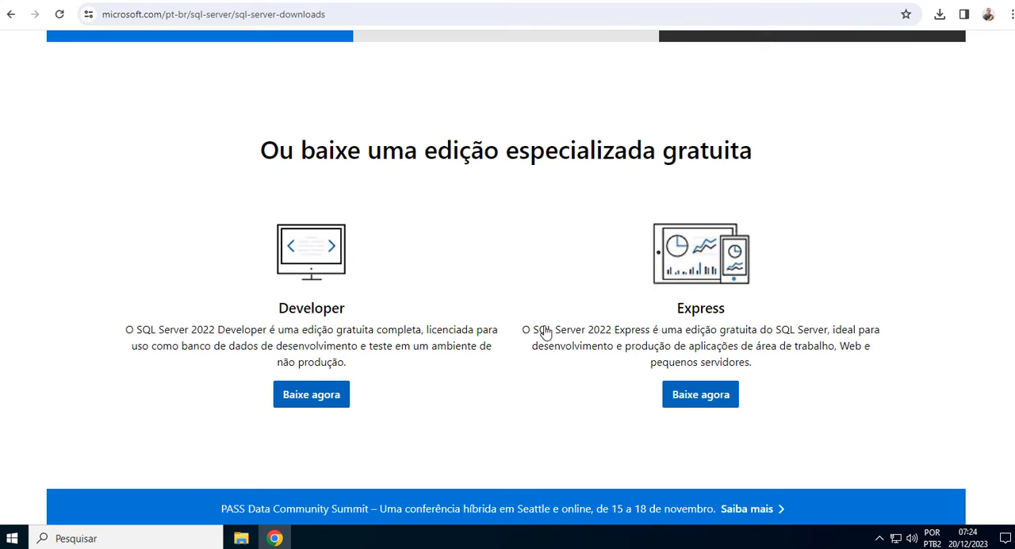
{"action": "scroll", "coordinate": [546, 331], "scroll_direction": "up", "scroll_amount": 4}
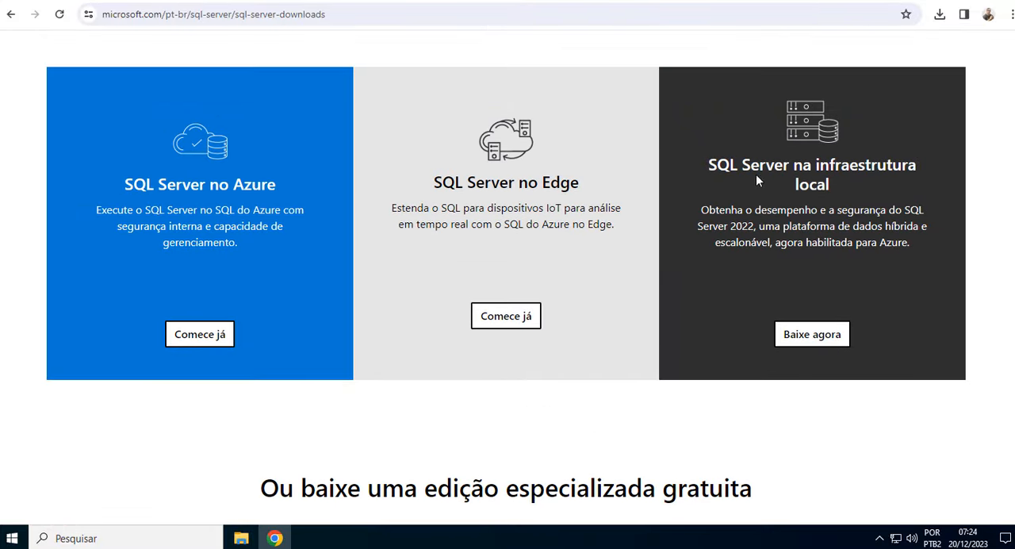
{"action": "scroll", "coordinate": [435, 381], "scroll_direction": "down", "scroll_amount": 4}
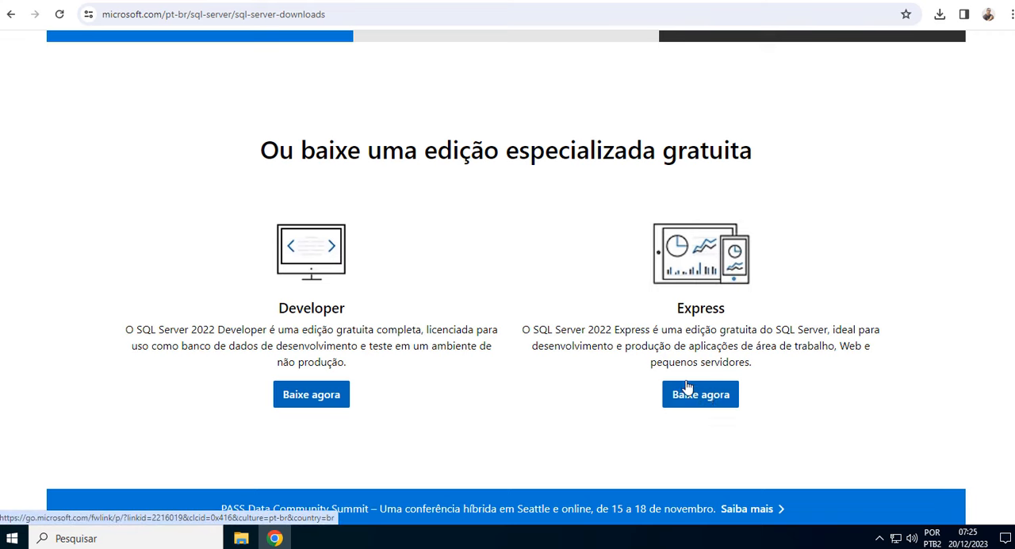
{"action": "left_click", "coordinate": [710, 400]}
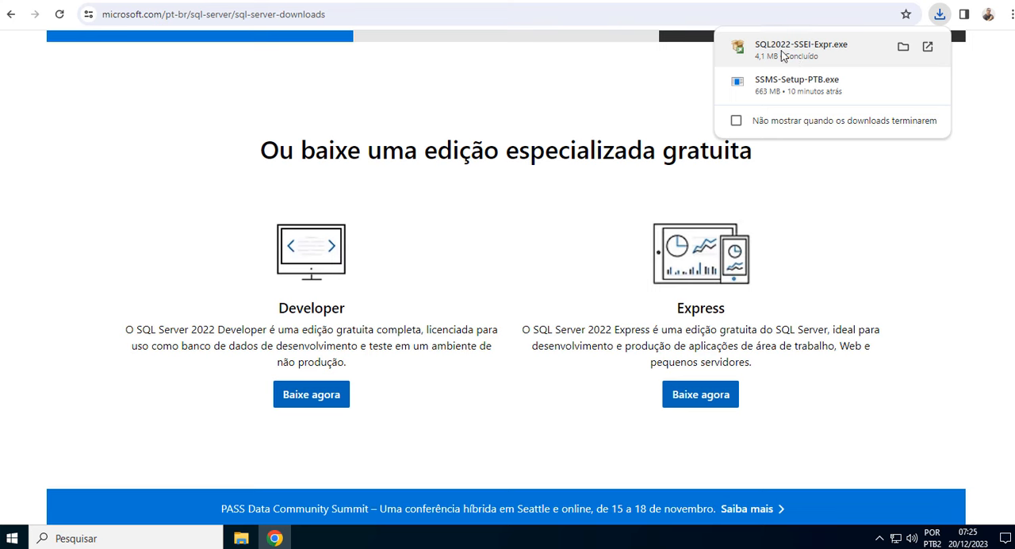
Run the downloaded SQL2022-SSEI-Expr.exe, allow it to make changes to the device, and choose the Personalizado installation type.
{"action": "left_click", "coordinate": [785, 47]}
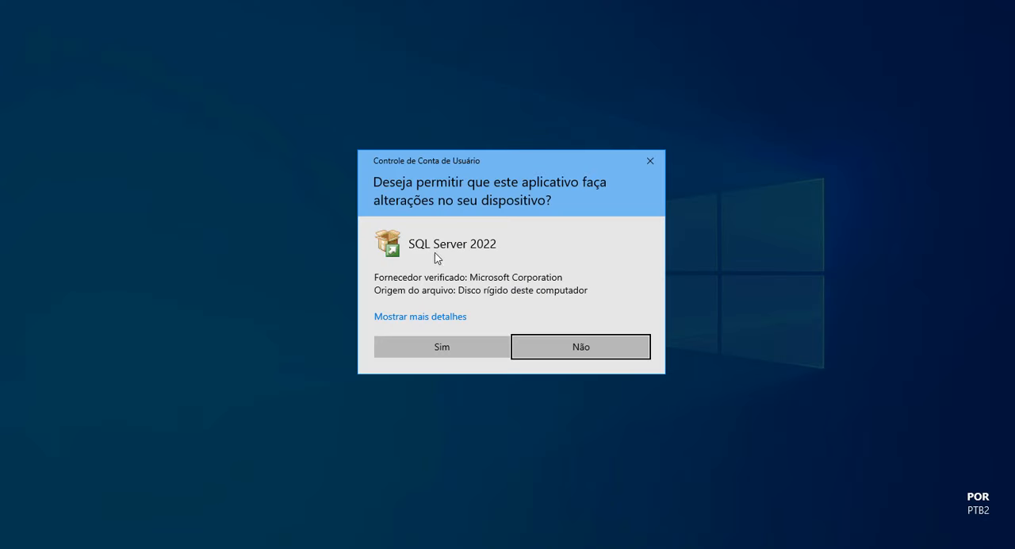
{"action": "left_click", "coordinate": [448, 347]}
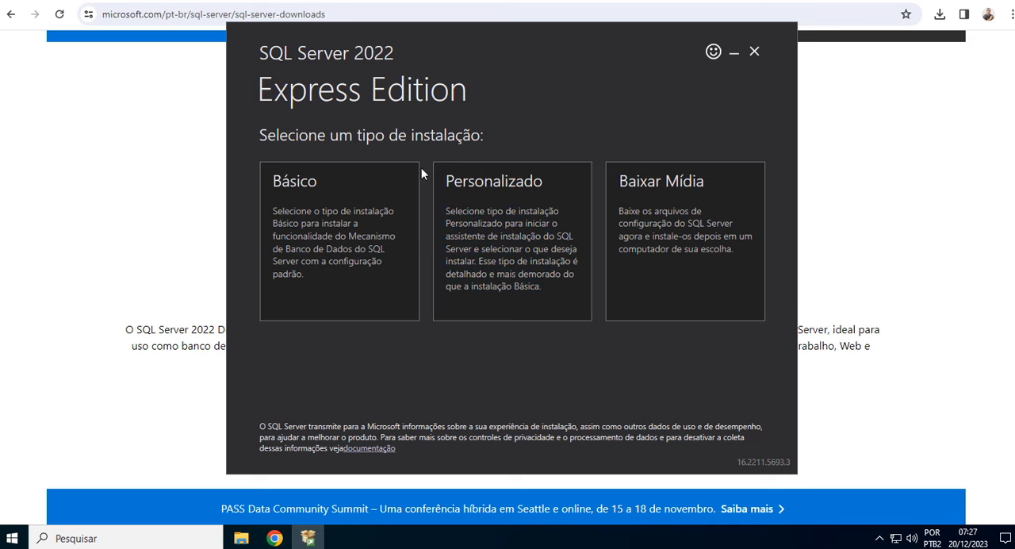
{"action": "left_click", "coordinate": [515, 209]}
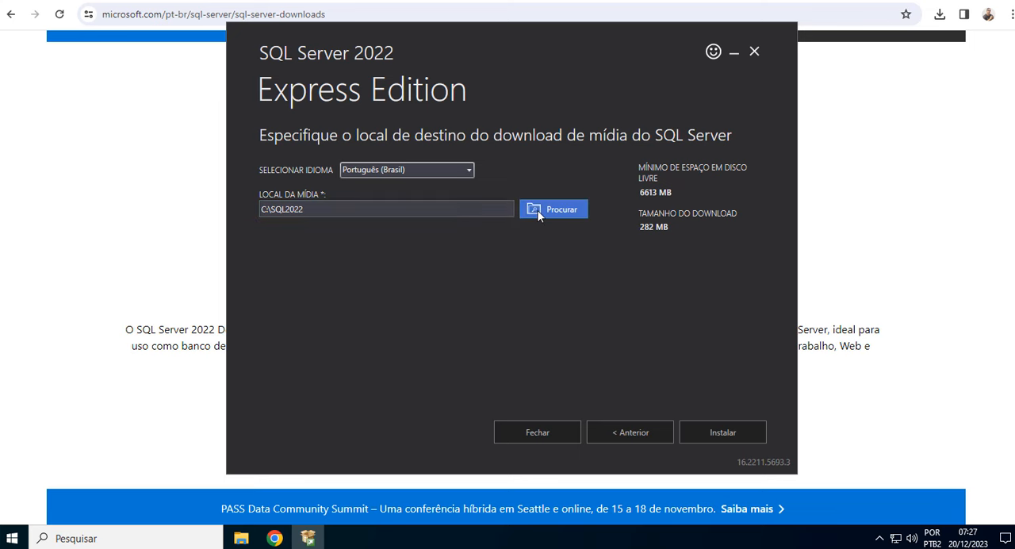
Keep Português (Brasil) as the language and C:\SQL2022 as the media location, and start the installation package download.
{"action": "left_click", "coordinate": [469, 172]}
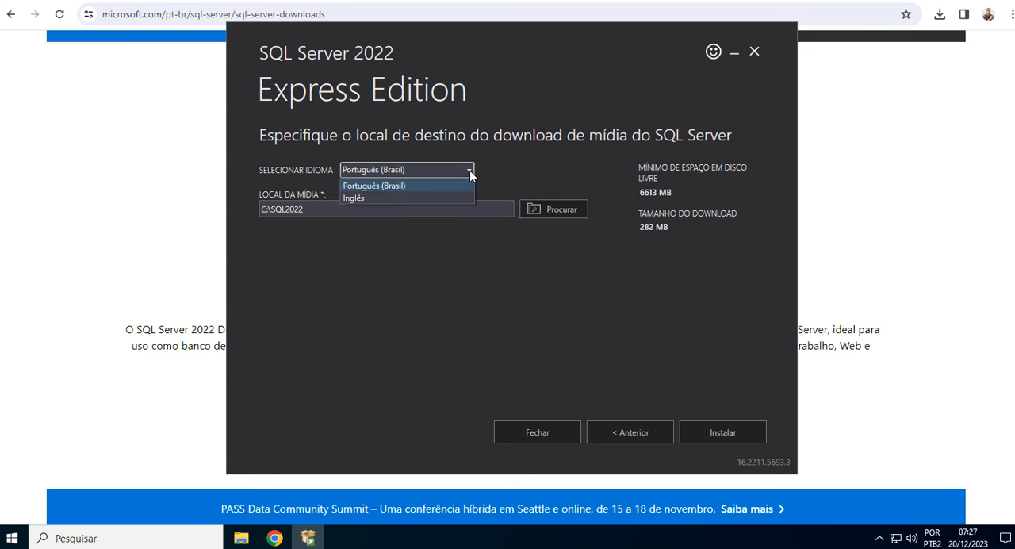
{"action": "left_click", "coordinate": [469, 170]}
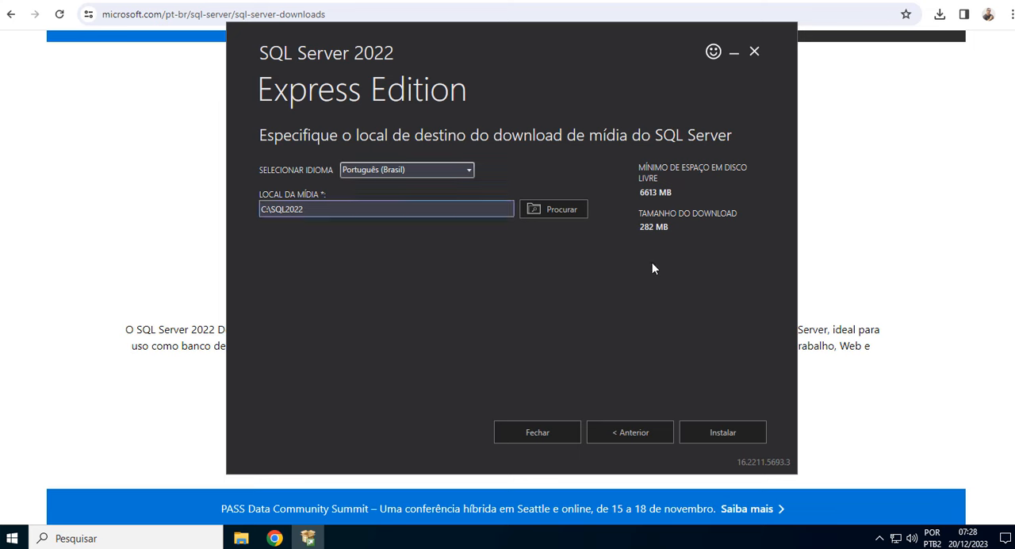
{"action": "left_click", "coordinate": [719, 429]}
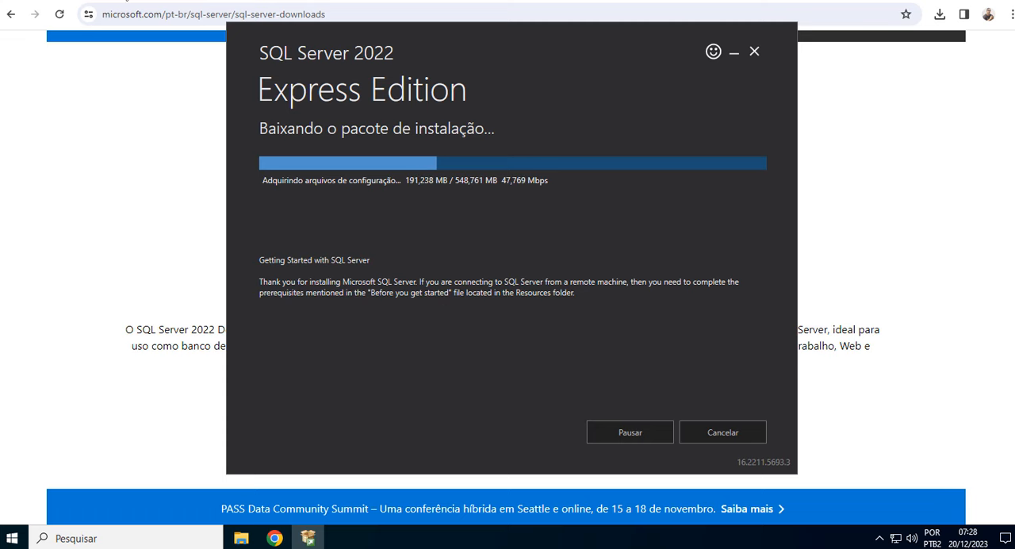
Switch to the browser's article on SQL Server 2022 editions and examine the Express edition's description in the editions table.
{"action": "left_click", "coordinate": [156, 1]}
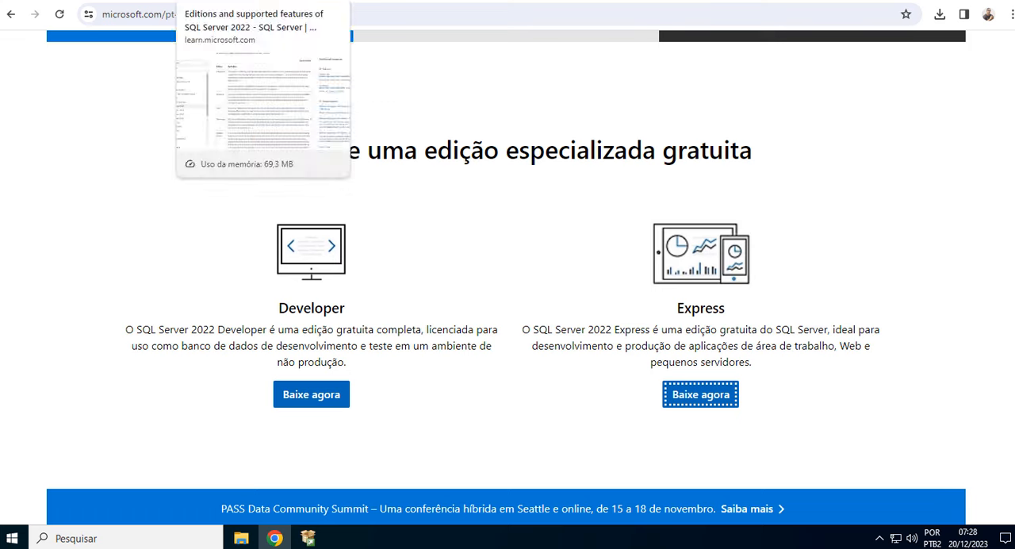
{"action": "left_click", "coordinate": [238, 1]}
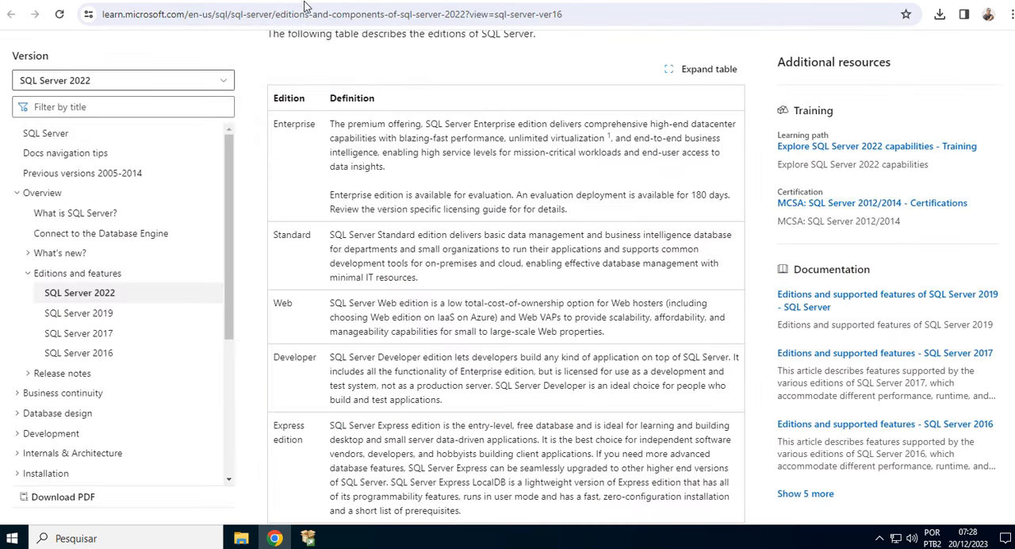
{"action": "scroll", "coordinate": [400, 245], "scroll_direction": "up", "scroll_amount": 7}
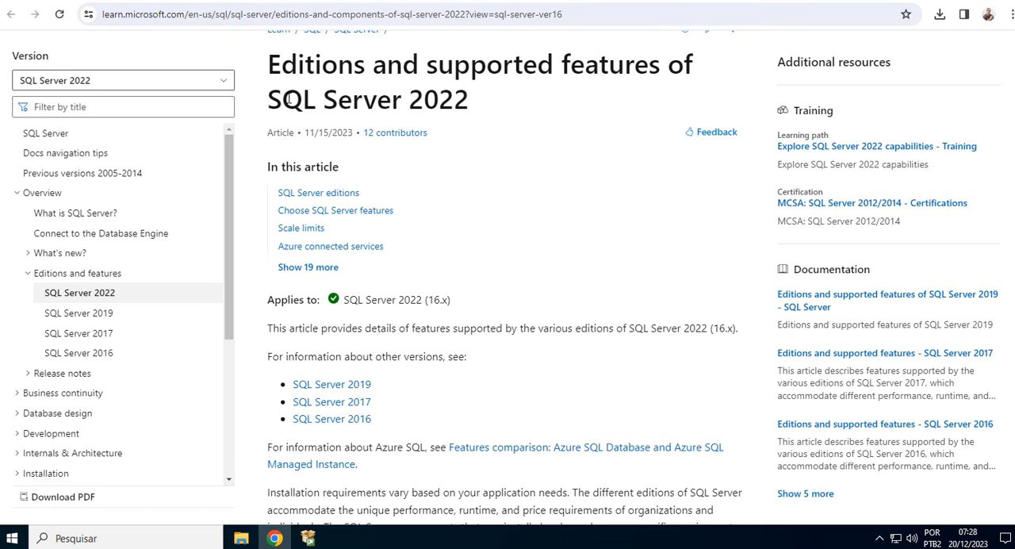
{"action": "scroll", "coordinate": [524, 208], "scroll_direction": "down", "scroll_amount": 9}
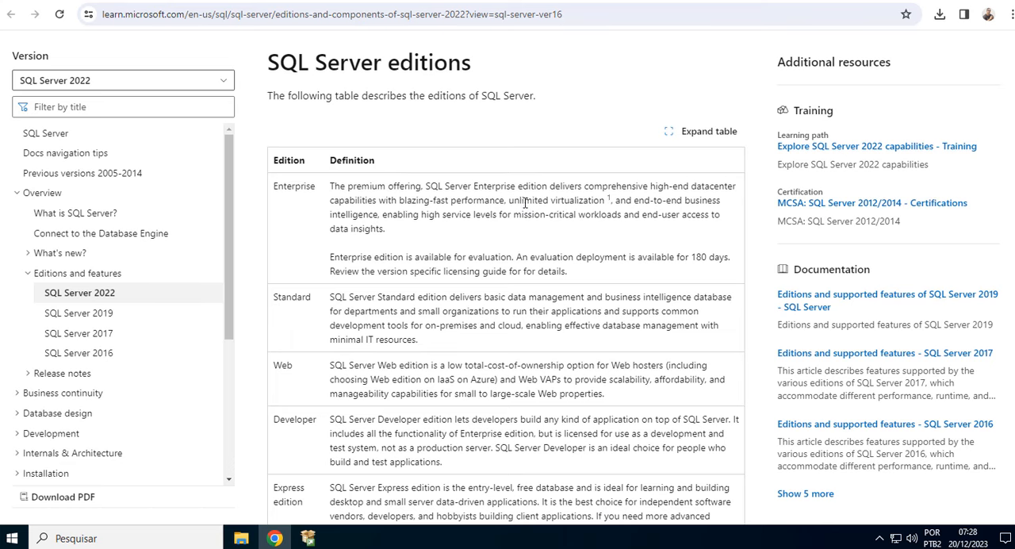
{"action": "scroll", "coordinate": [523, 207], "scroll_direction": "down", "scroll_amount": 3}
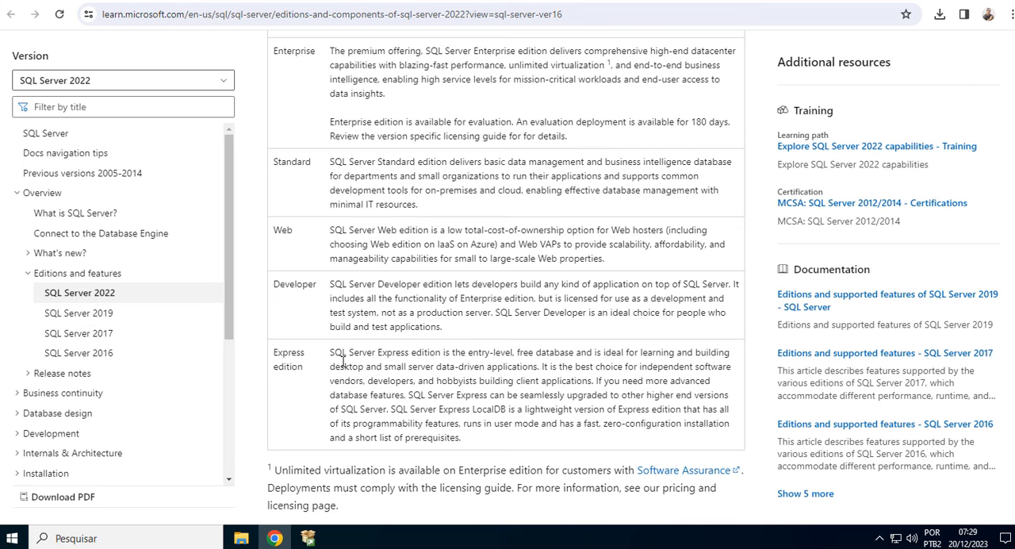
{"action": "left_click_drag", "start_coordinate": [276, 352], "coordinate": [313, 371]}
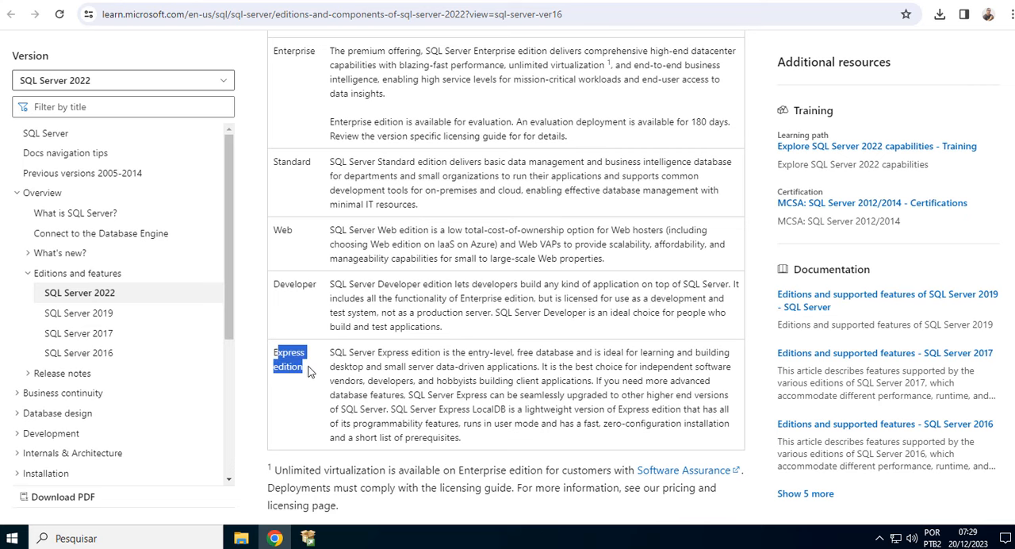
{"action": "left_click", "coordinate": [555, 350]}
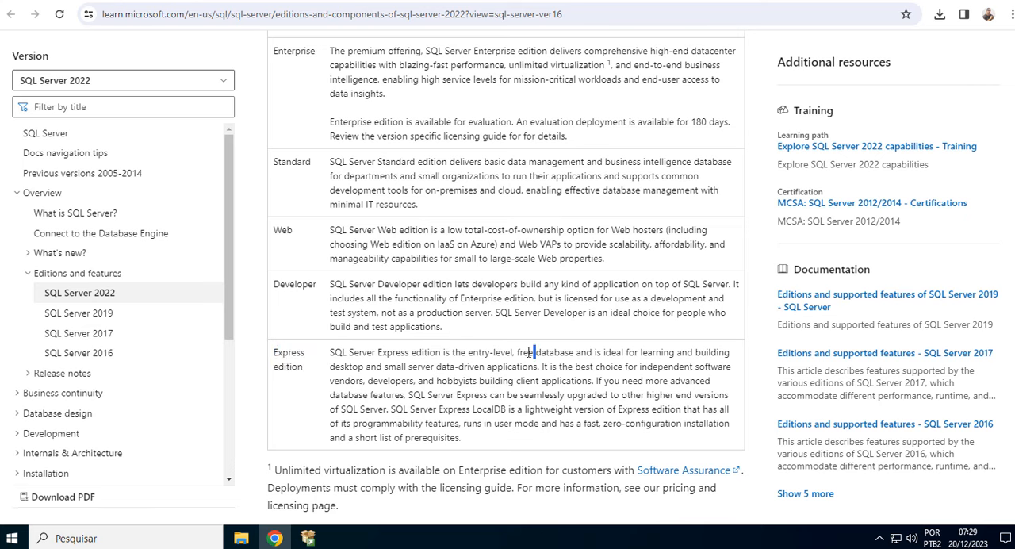
{"action": "left_click_drag", "start_coordinate": [517, 352], "coordinate": [574, 352]}
{"action": "left_click_drag", "start_coordinate": [467, 353], "coordinate": [674, 358]}
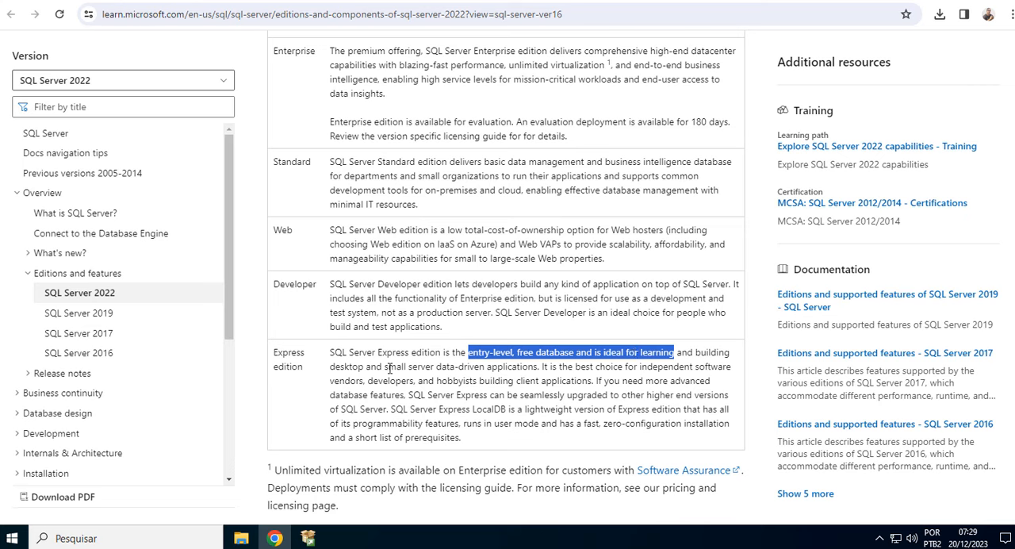
{"action": "left_click_drag", "start_coordinate": [384, 367], "coordinate": [545, 370]}
{"action": "left_click", "coordinate": [649, 400]}
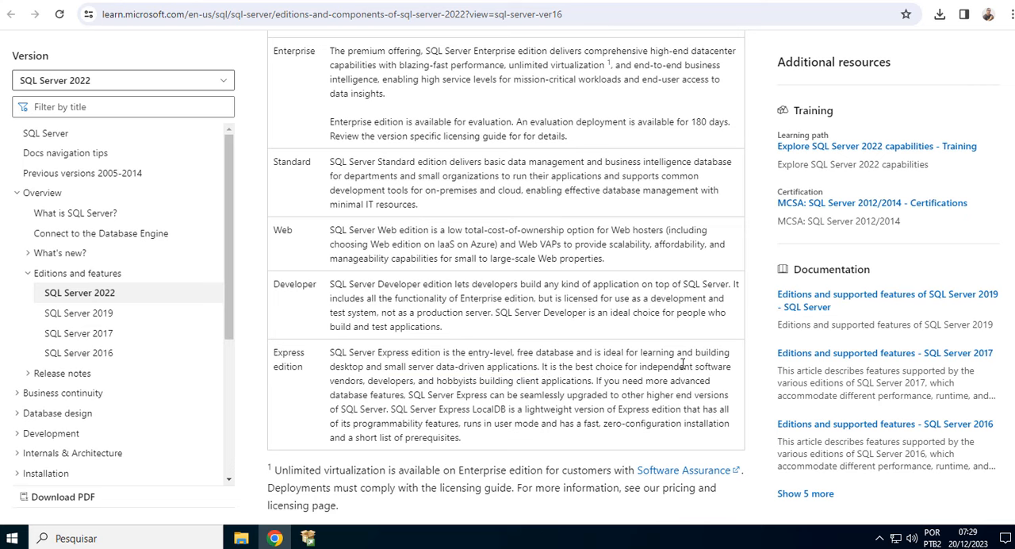
{"action": "left_click_drag", "start_coordinate": [374, 381], "coordinate": [596, 382]}
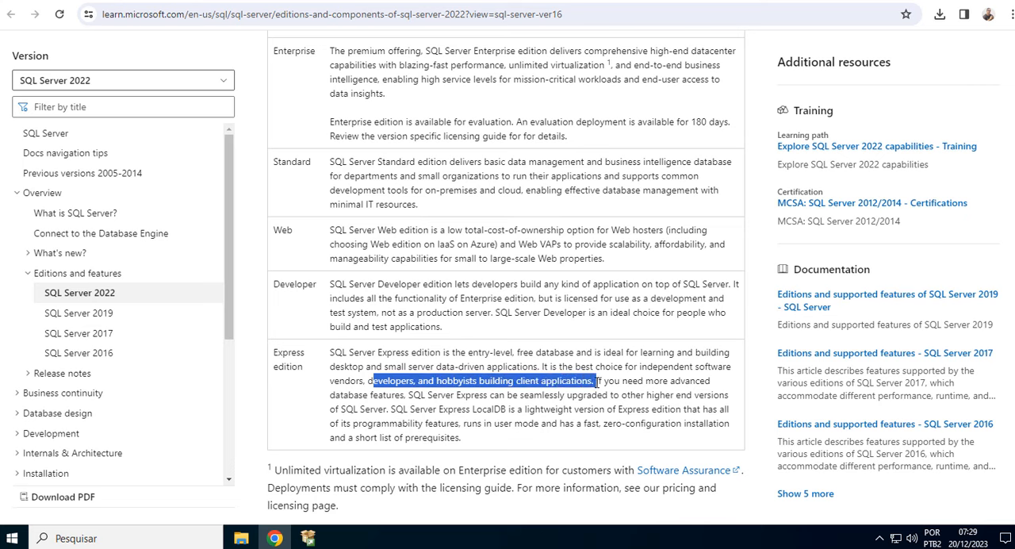
{"action": "left_click", "coordinate": [528, 368]}
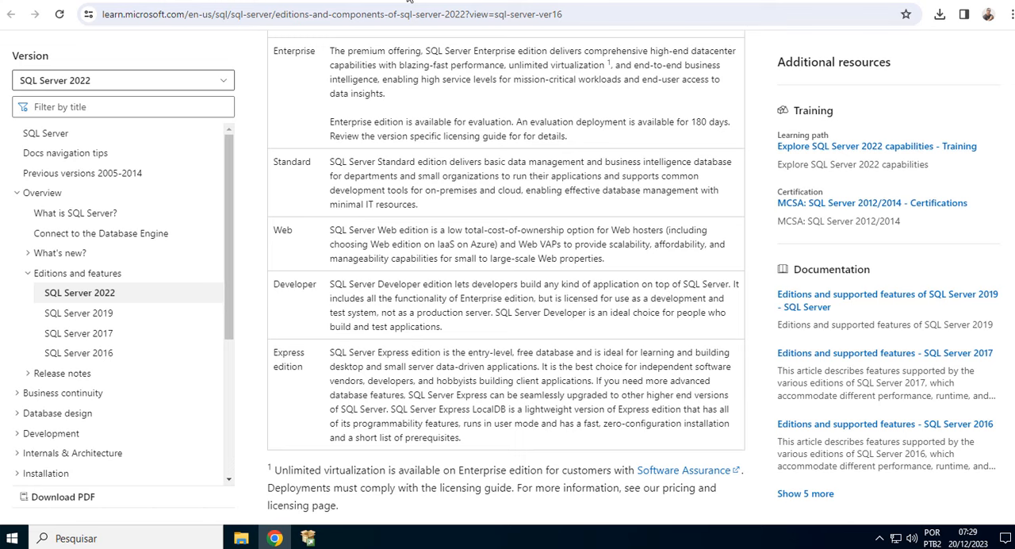
Open the SQL Server 2022 hardware and software requirements article and examine the storage, memory and processor speed requirements.
{"action": "left_click", "coordinate": [381, 1]}
{"action": "scroll", "coordinate": [469, 263], "scroll_direction": "up", "scroll_amount": 8}
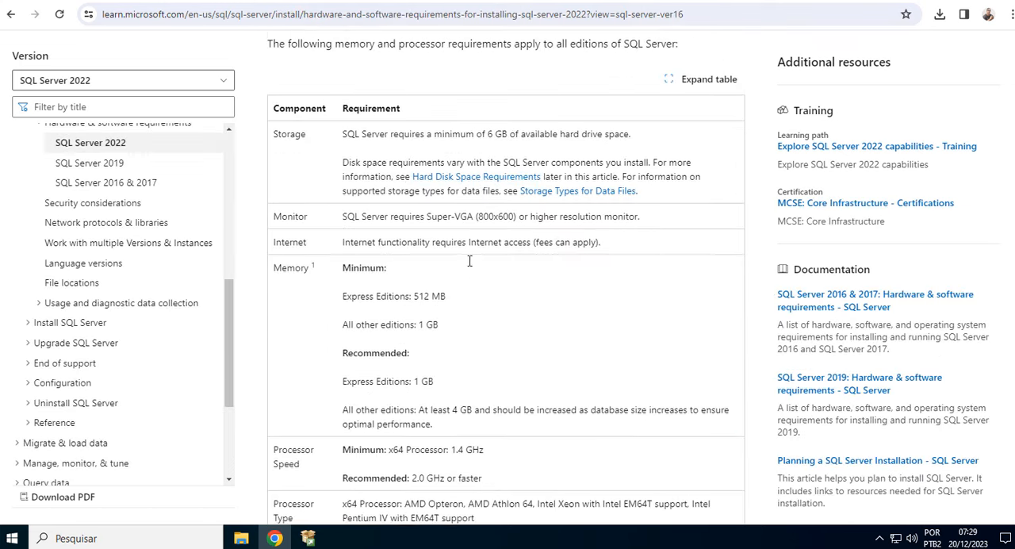
{"action": "scroll", "coordinate": [470, 264], "scroll_direction": "down", "scroll_amount": 2}
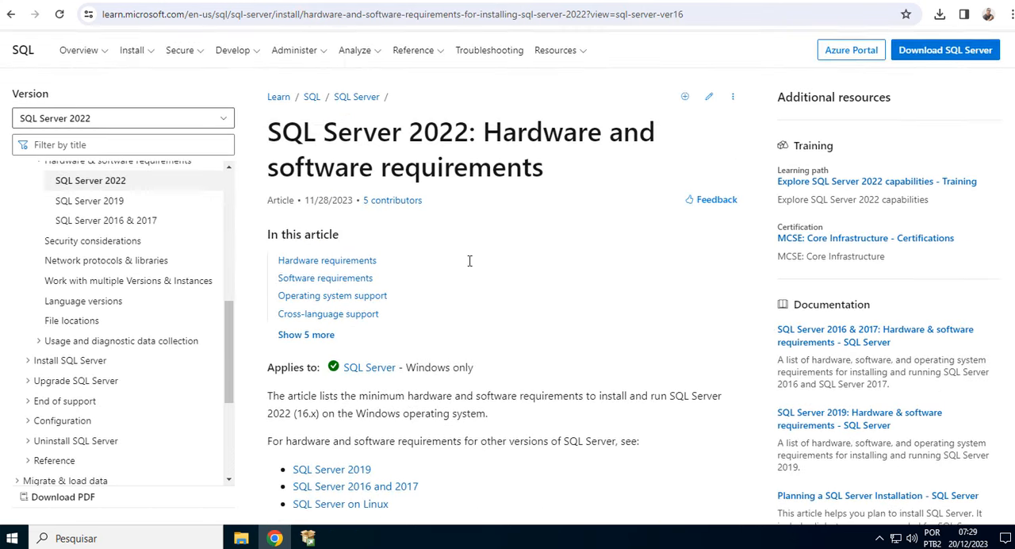
{"action": "scroll", "coordinate": [470, 262], "scroll_direction": "down", "scroll_amount": 5}
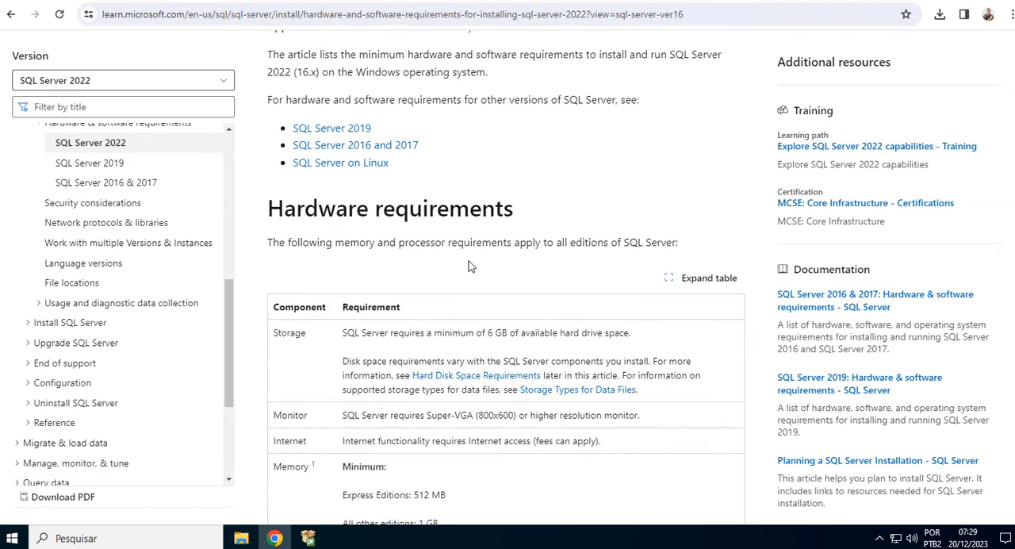
{"action": "scroll", "coordinate": [469, 265], "scroll_direction": "down", "scroll_amount": 1}
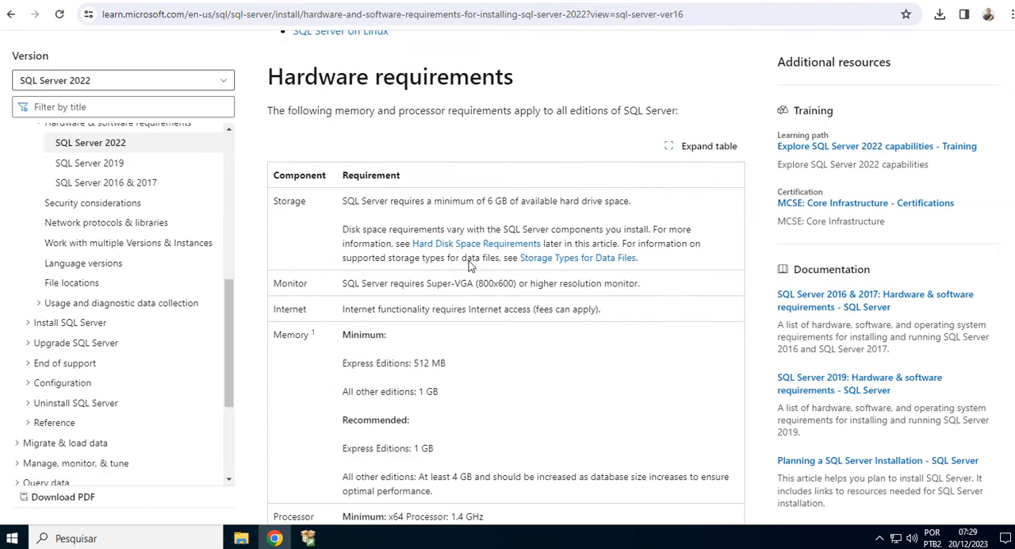
{"action": "scroll", "coordinate": [470, 265], "scroll_direction": "down", "scroll_amount": 1}
{"action": "left_click_drag", "start_coordinate": [487, 134], "coordinate": [632, 137]}
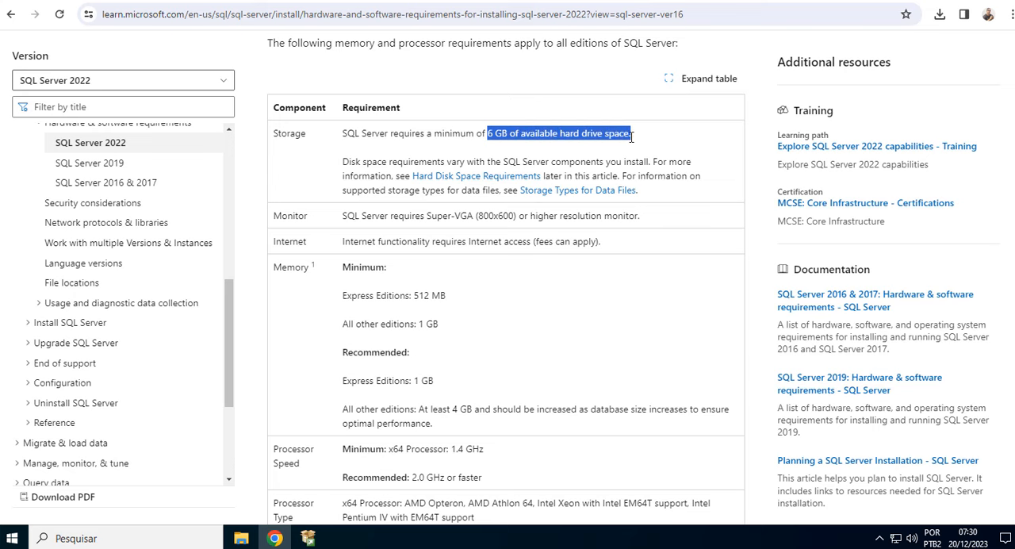
{"action": "left_click", "coordinate": [357, 295]}
{"action": "left_click_drag", "start_coordinate": [413, 295], "coordinate": [450, 326]}
{"action": "left_click_drag", "start_coordinate": [412, 379], "coordinate": [450, 383]}
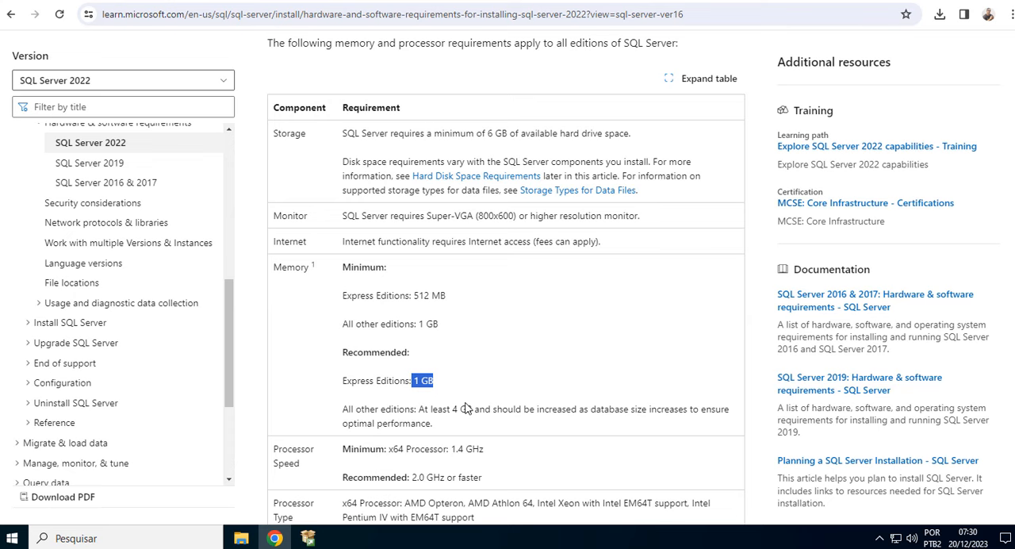
{"action": "scroll", "coordinate": [466, 408], "scroll_direction": "down", "scroll_amount": 3}
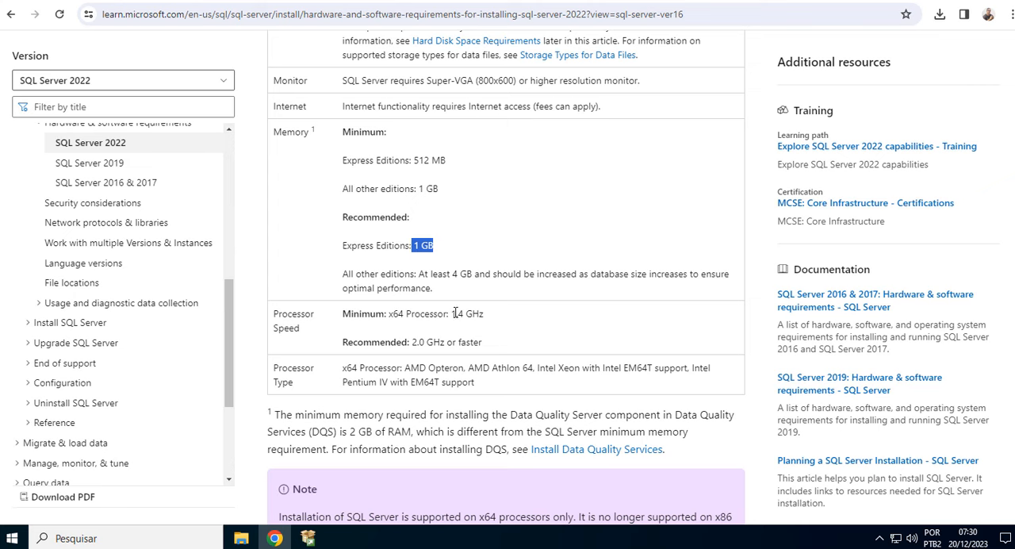
{"action": "left_click_drag", "start_coordinate": [452, 313], "coordinate": [488, 317]}
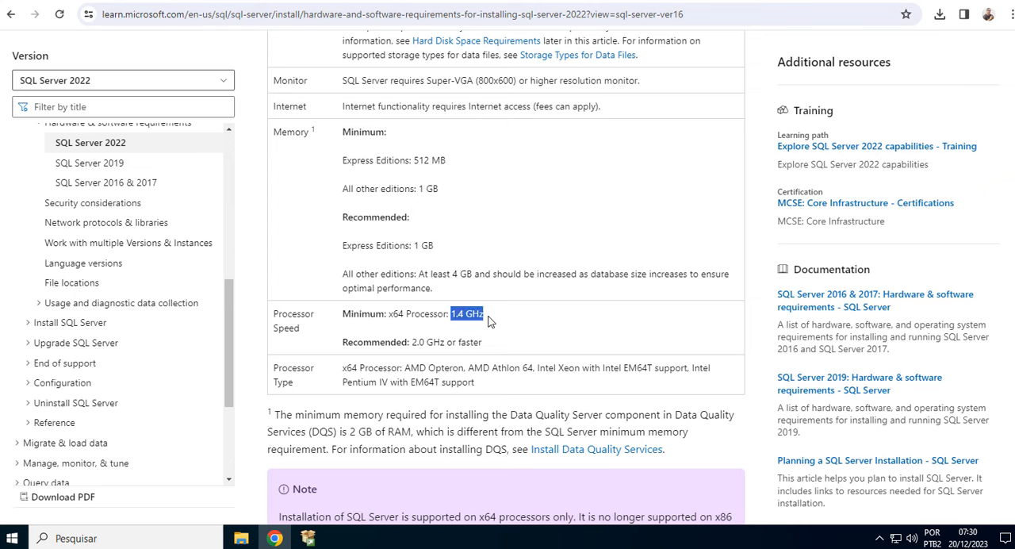
{"action": "left_click", "coordinate": [444, 341]}
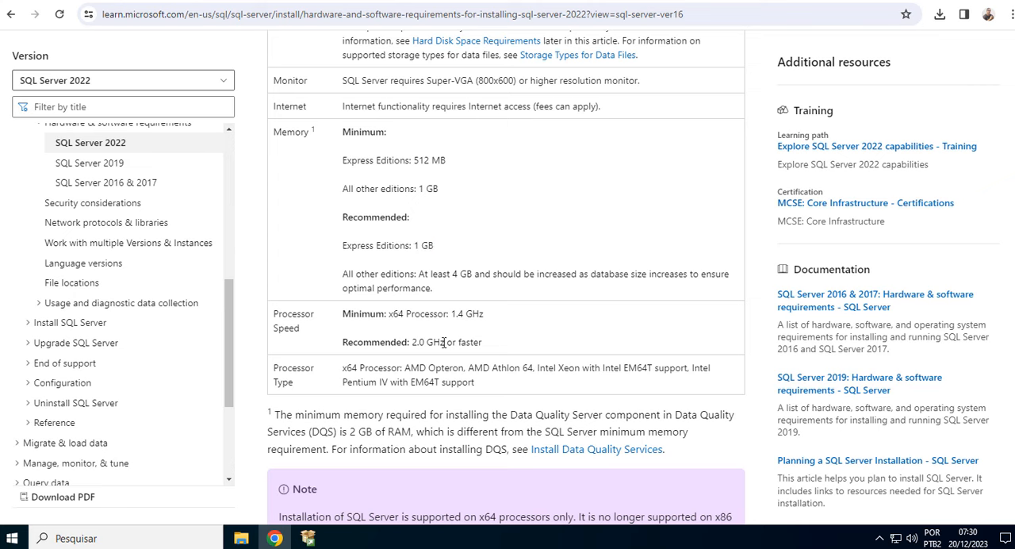
Examine the operating system requirements in the article's Software requirements table.
{"action": "scroll", "coordinate": [445, 341], "scroll_direction": "down", "scroll_amount": 5}
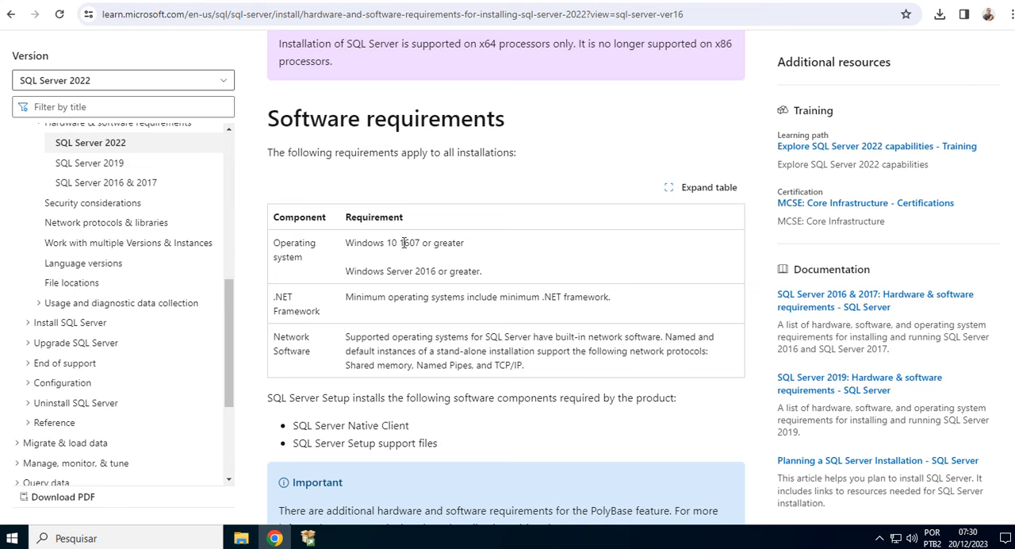
{"action": "left_click_drag", "start_coordinate": [398, 242], "coordinate": [476, 250]}
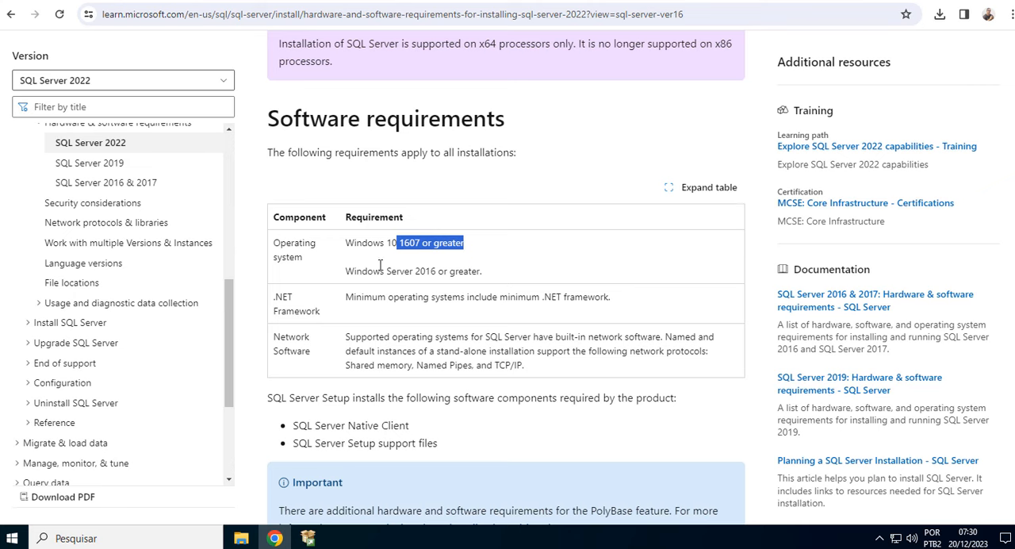
{"action": "left_click", "coordinate": [424, 272]}
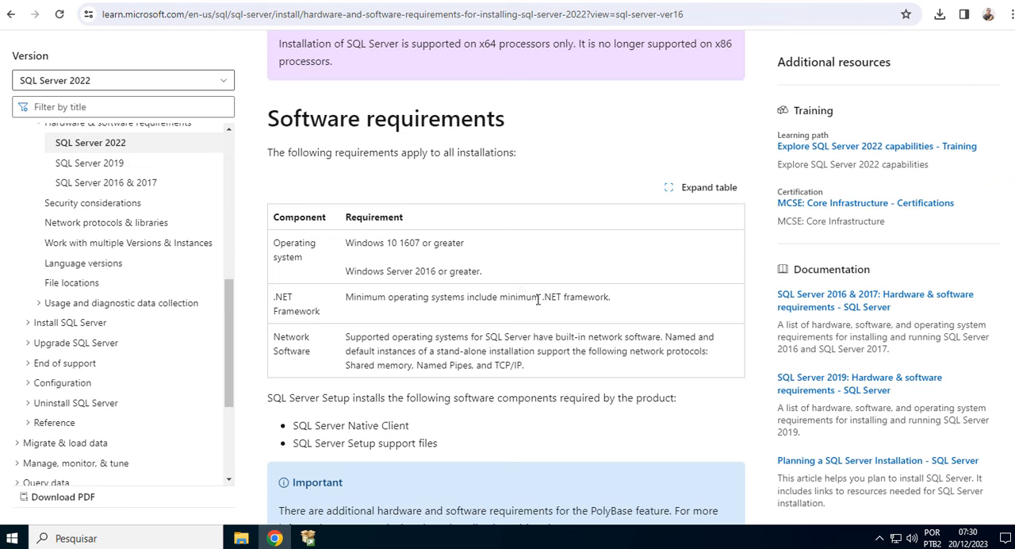
Examine the .NET Framework requirement in the Software requirements table and return to the Hardware requirements section.
{"action": "left_click_drag", "start_coordinate": [541, 300], "coordinate": [621, 307]}
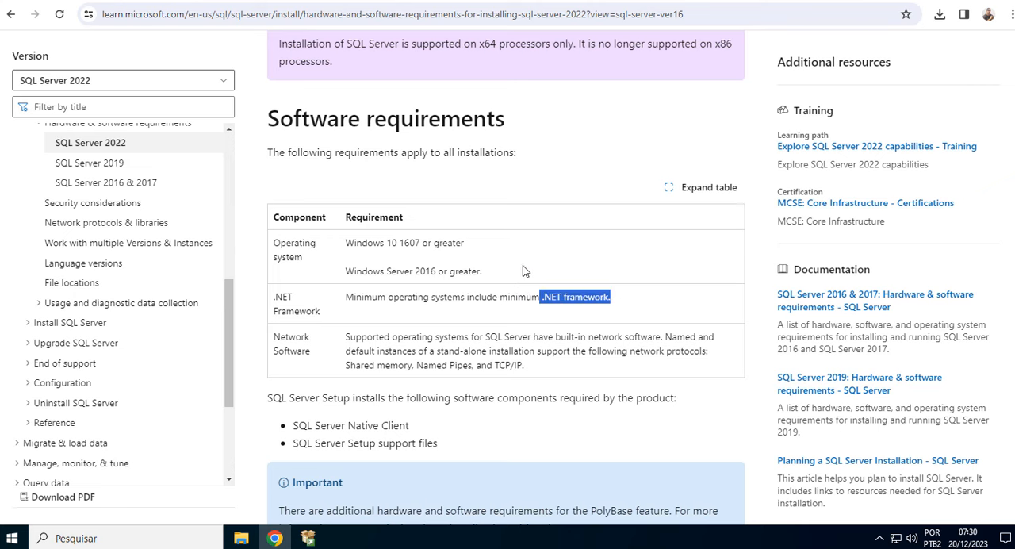
{"action": "left_click", "coordinate": [485, 256]}
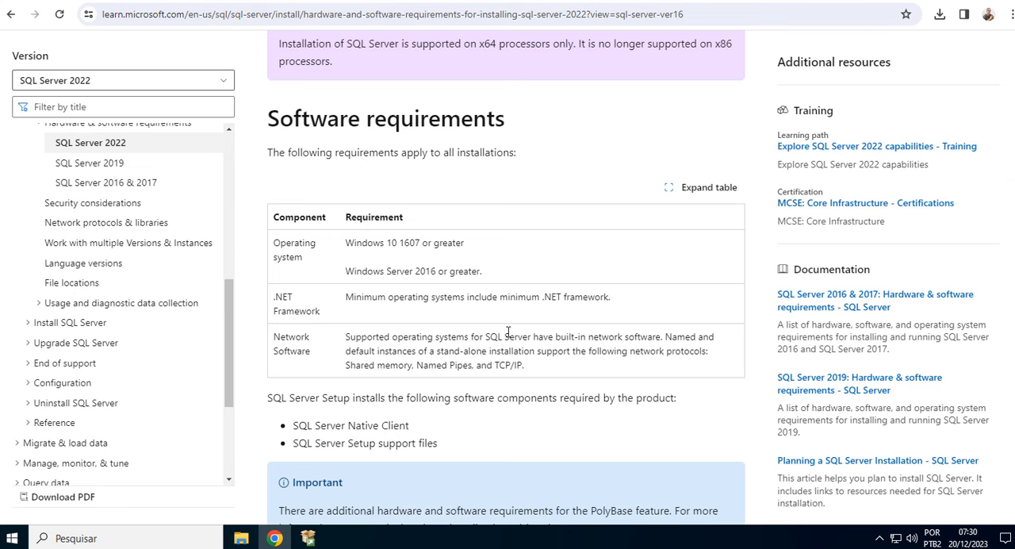
{"action": "scroll", "coordinate": [508, 332], "scroll_direction": "up", "scroll_amount": 10}
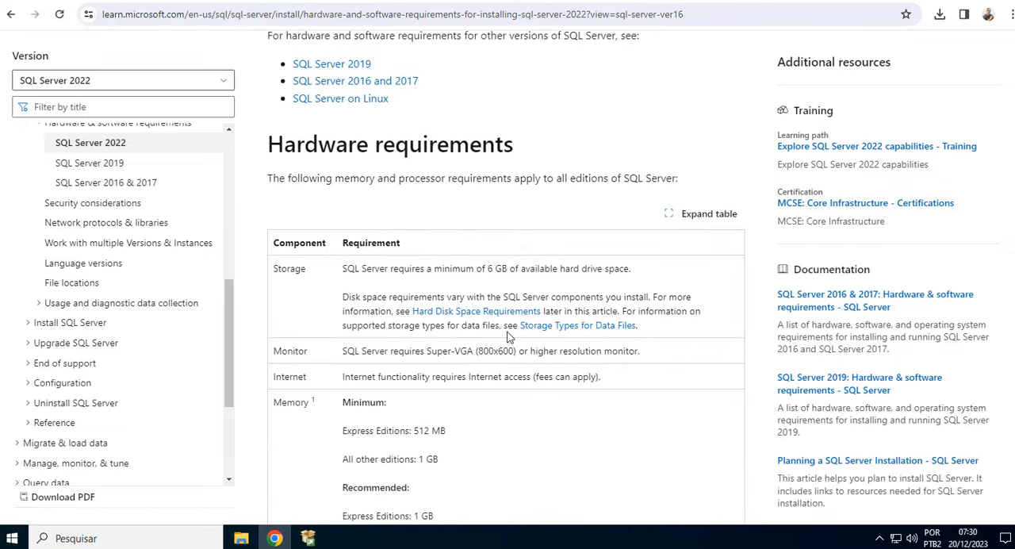
Switch to the SQL Server Installation Center, bring its window fully into view and minimize the browser.
{"action": "left_click", "coordinate": [316, 538]}
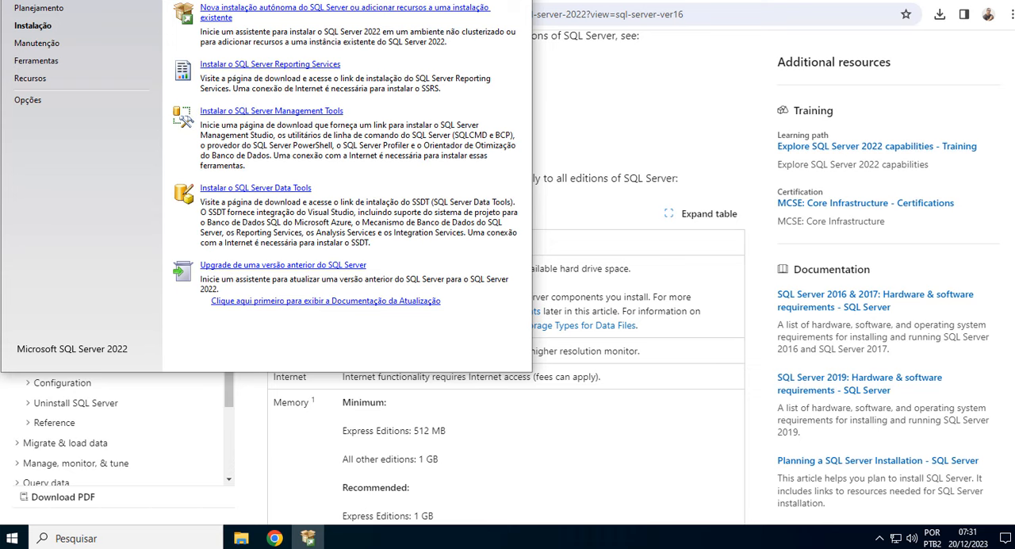
{"action": "left_click_drag", "start_coordinate": [268, 0], "coordinate": [466, 68]}
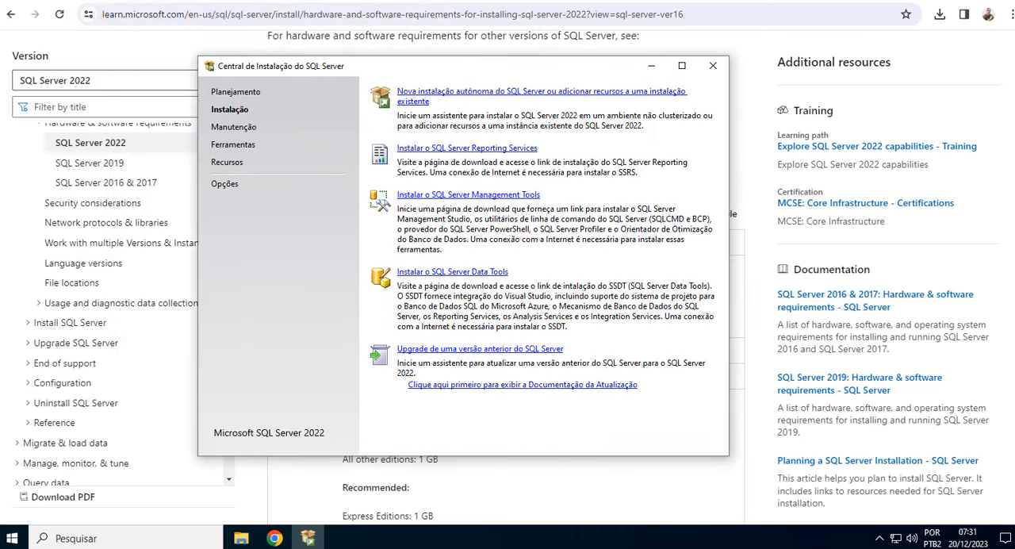
{"action": "left_click", "coordinate": [920, 0]}
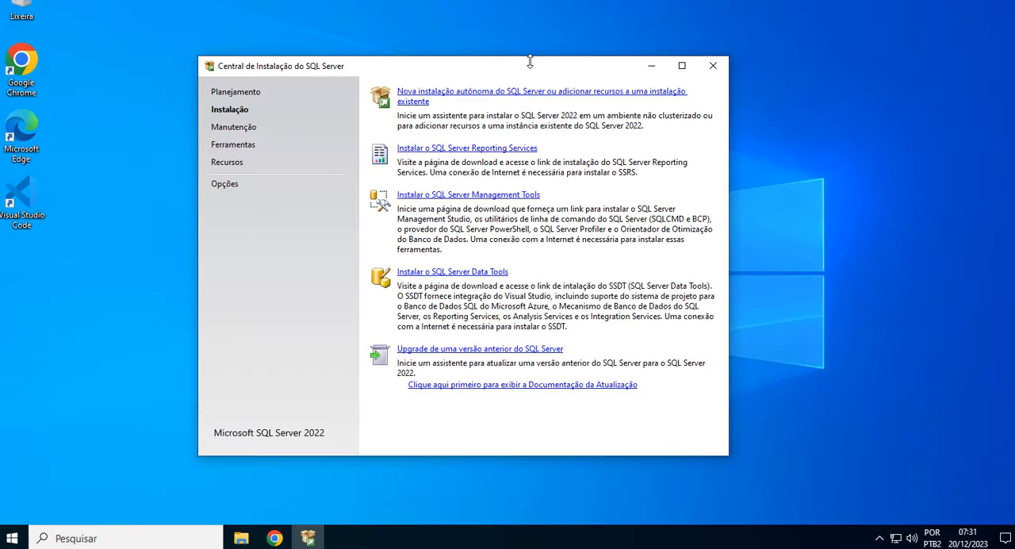
{"action": "left_click_drag", "start_coordinate": [517, 73], "coordinate": [533, 60]}
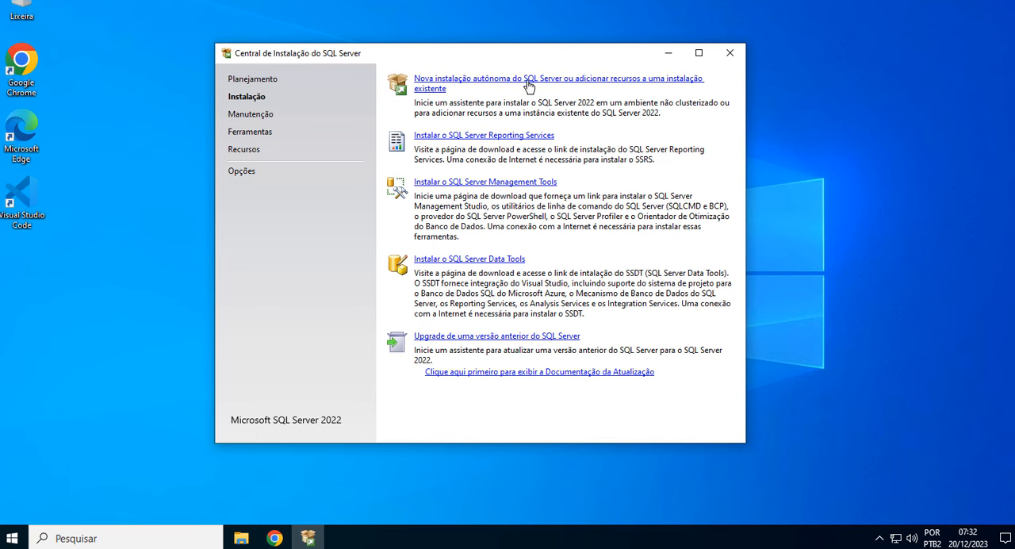
Start a new standalone SQL Server installation and accept the license terms for SQL Server 2022 Express Edition.
{"action": "left_click", "coordinate": [560, 81]}
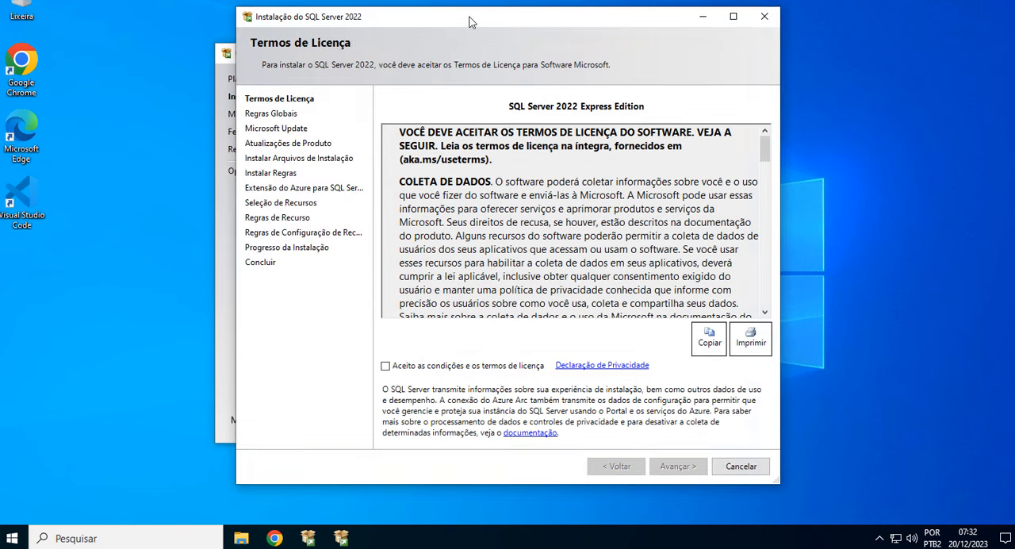
{"action": "left_click_drag", "start_coordinate": [469, 21], "coordinate": [491, 96]}
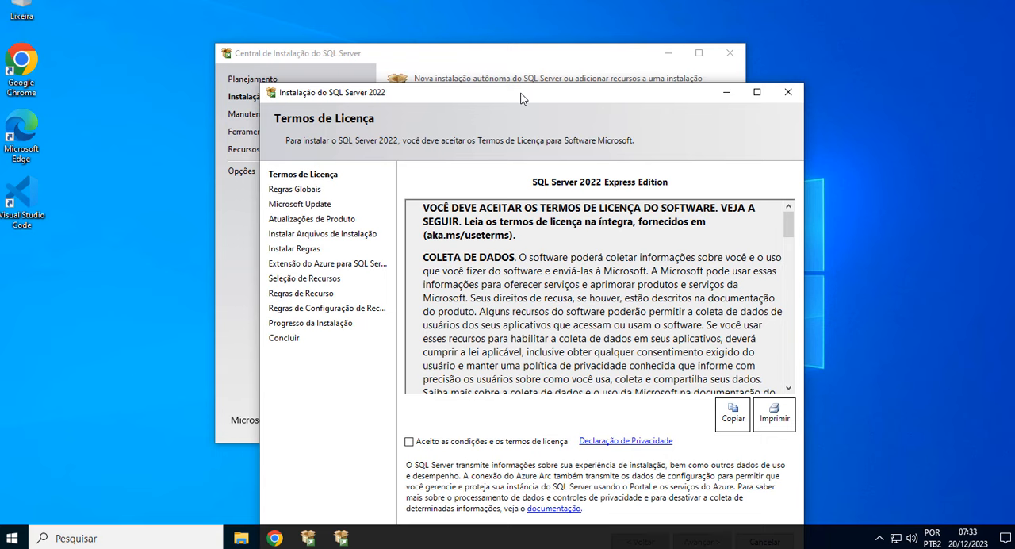
{"action": "left_click_drag", "start_coordinate": [521, 97], "coordinate": [472, 12]}
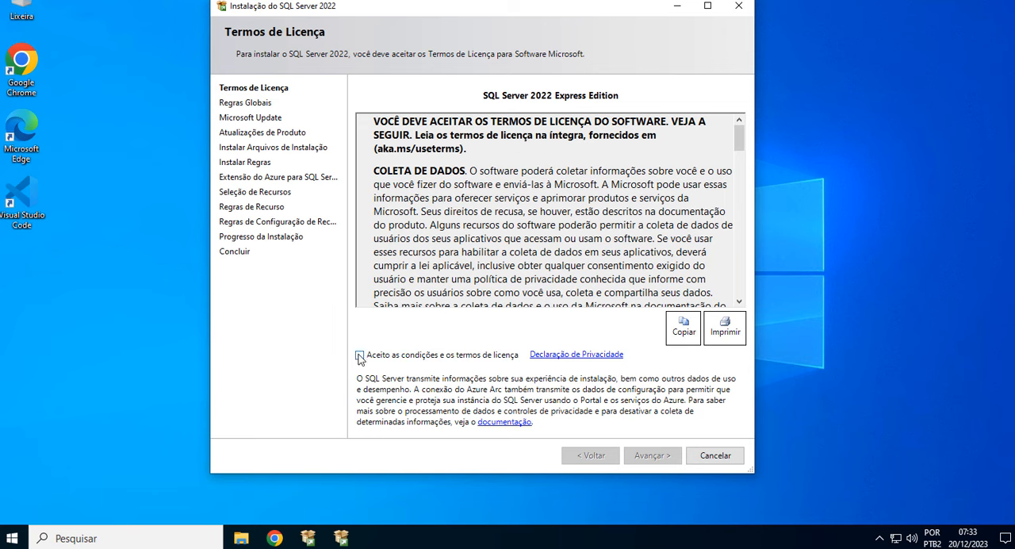
{"action": "left_click", "coordinate": [359, 355]}
{"action": "left_click", "coordinate": [661, 456]}
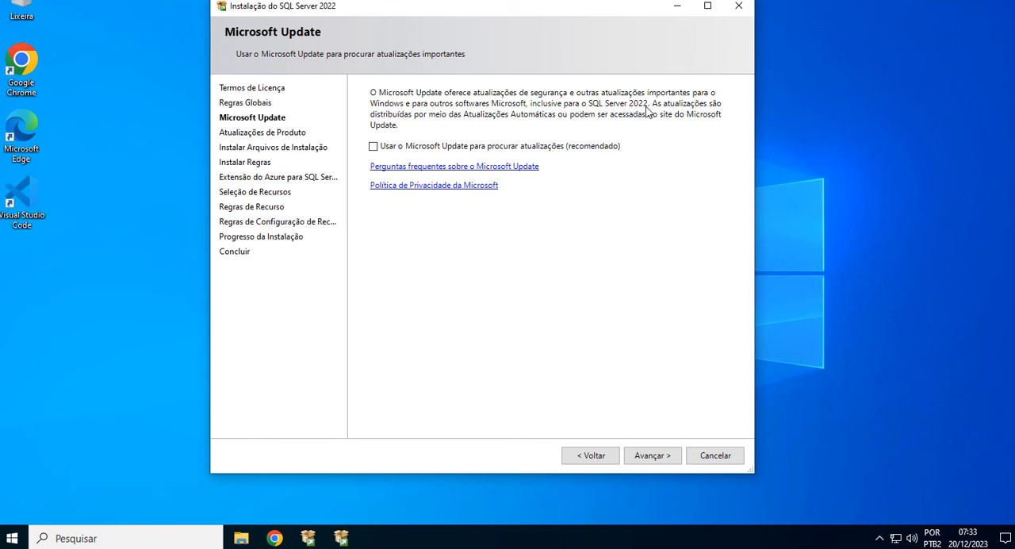
Enable Microsoft Update to check for updates and examine the Windows Firewall rule's details in the install rules.
{"action": "left_click", "coordinate": [374, 147]}
{"action": "left_click", "coordinate": [661, 456]}
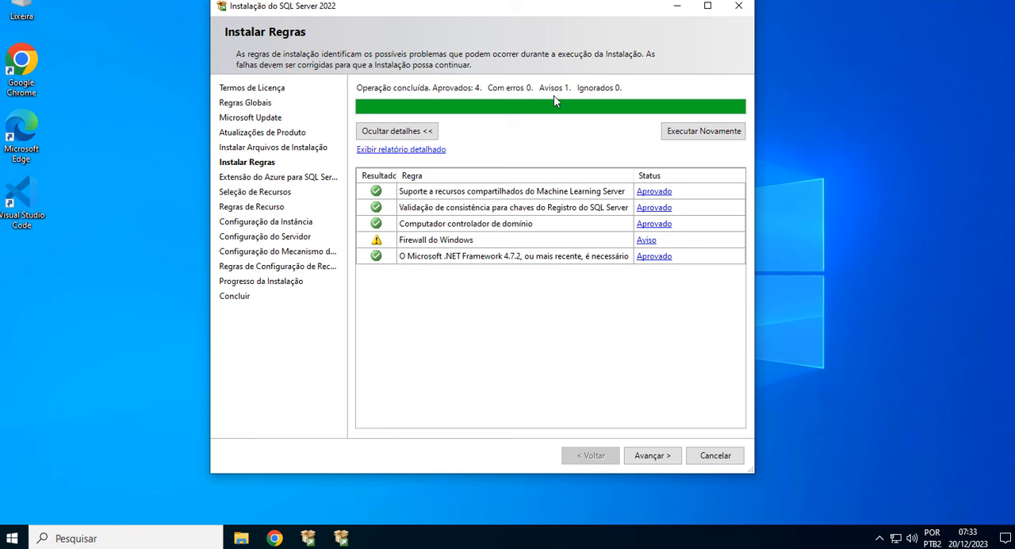
{"action": "left_click", "coordinate": [645, 241]}
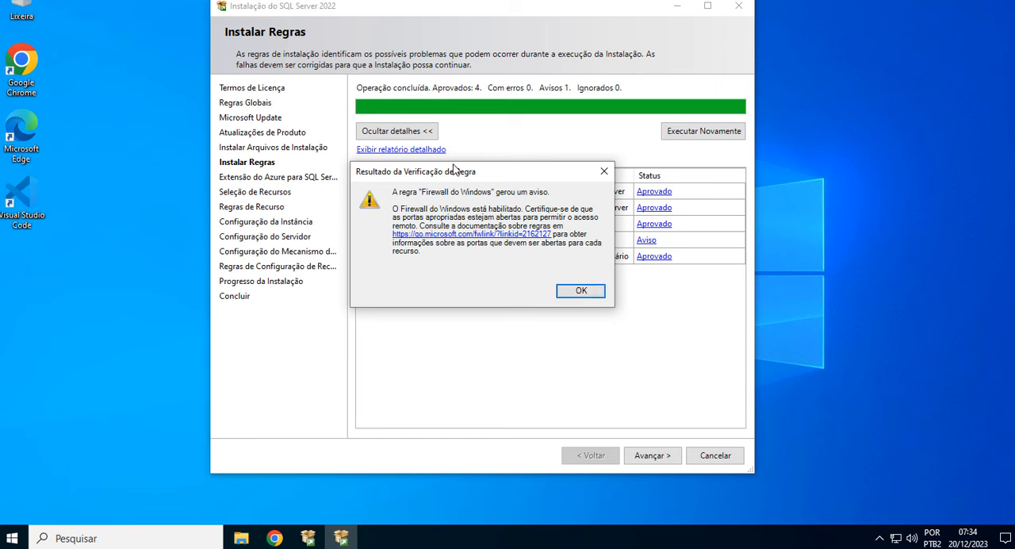
{"action": "left_click", "coordinate": [579, 292]}
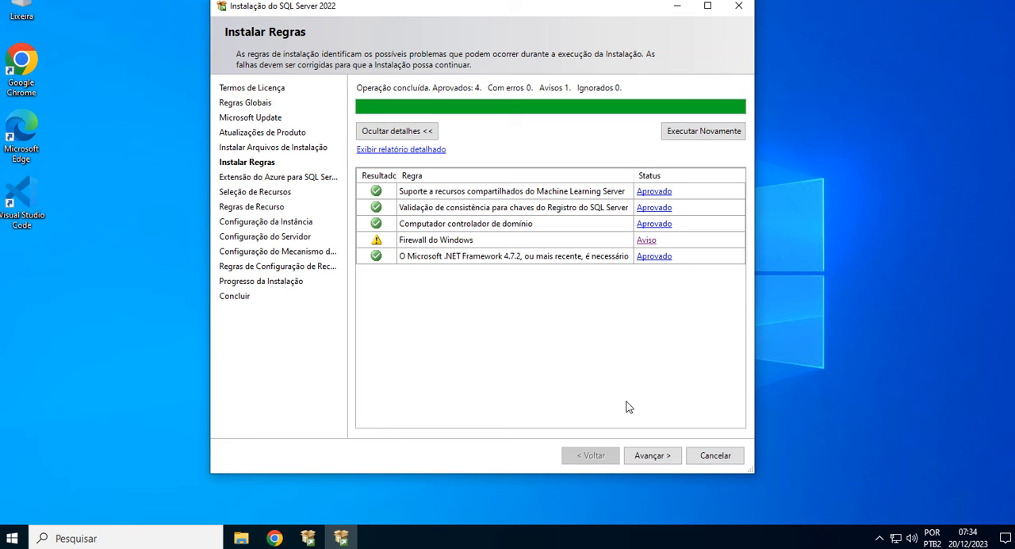
Continue past the install rules and exclude the Azure extension for SQL Server from the installation.
{"action": "left_click", "coordinate": [665, 459]}
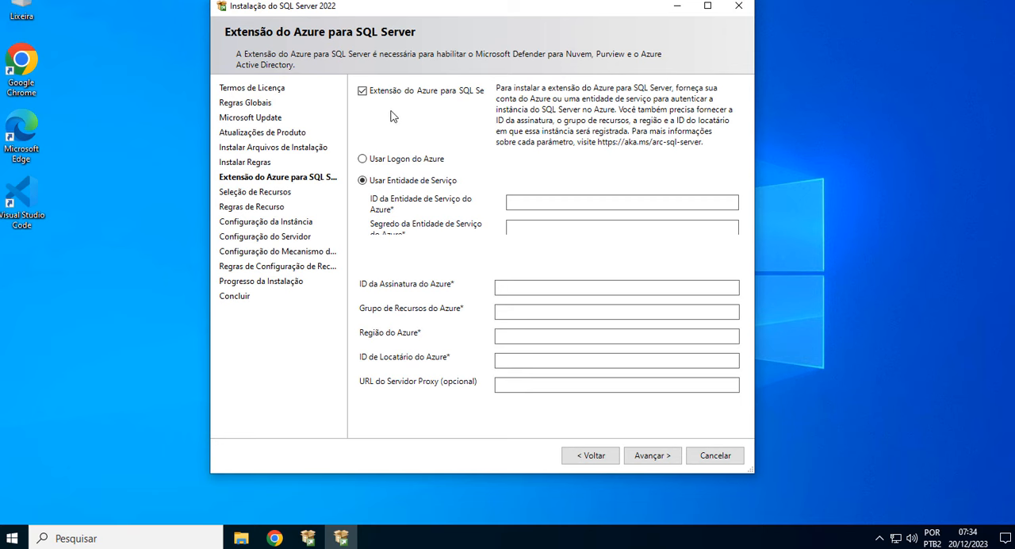
{"action": "left_click", "coordinate": [363, 92]}
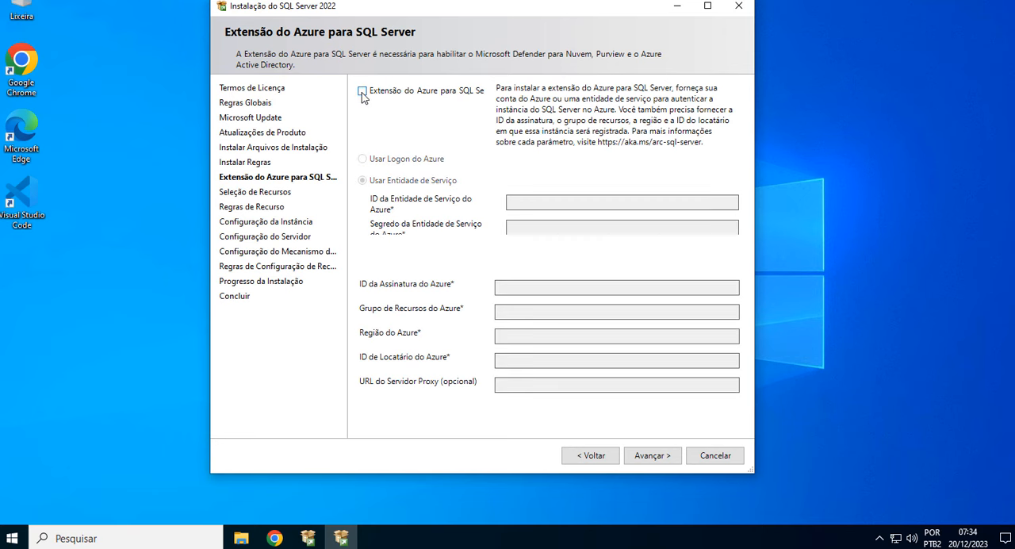
{"action": "left_click", "coordinate": [656, 456]}
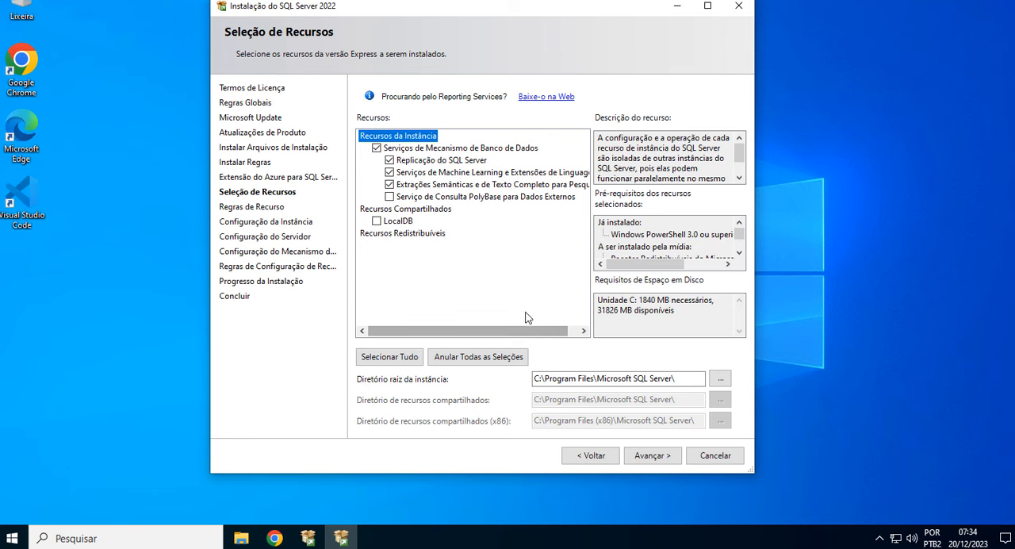
Keep only the Database Engine Services feature, deselecting replication, Machine Learning and full-text extractions, and check the feature prerequisites.
{"action": "left_click", "coordinate": [390, 184]}
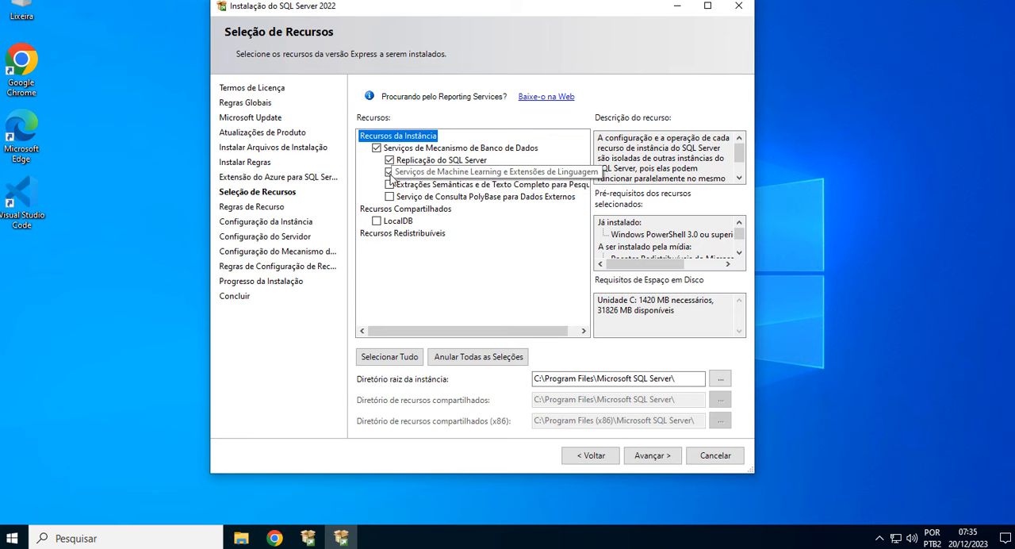
{"action": "left_click", "coordinate": [389, 172]}
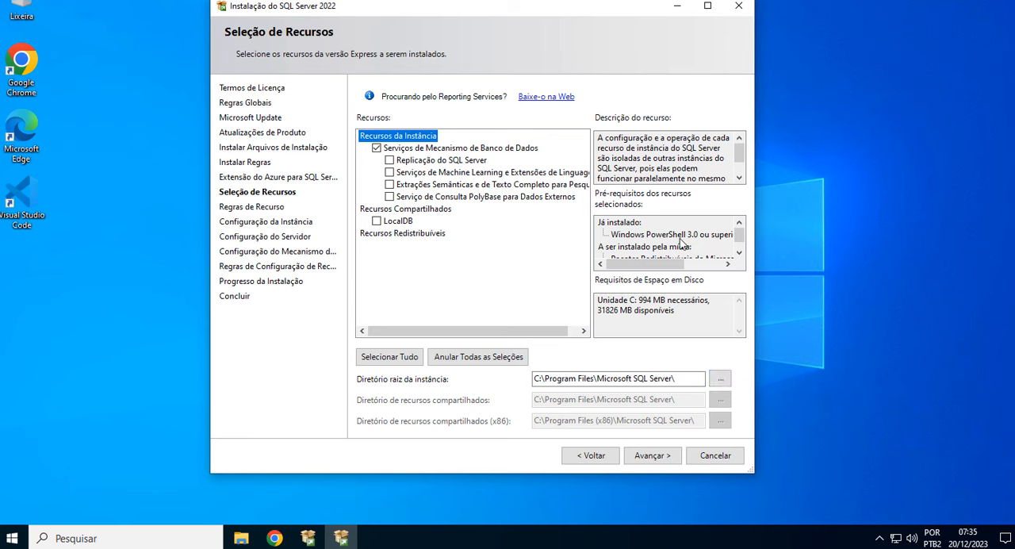
{"action": "left_click", "coordinate": [740, 252]}
{"action": "left_click_drag", "start_coordinate": [655, 268], "coordinate": [626, 270]}
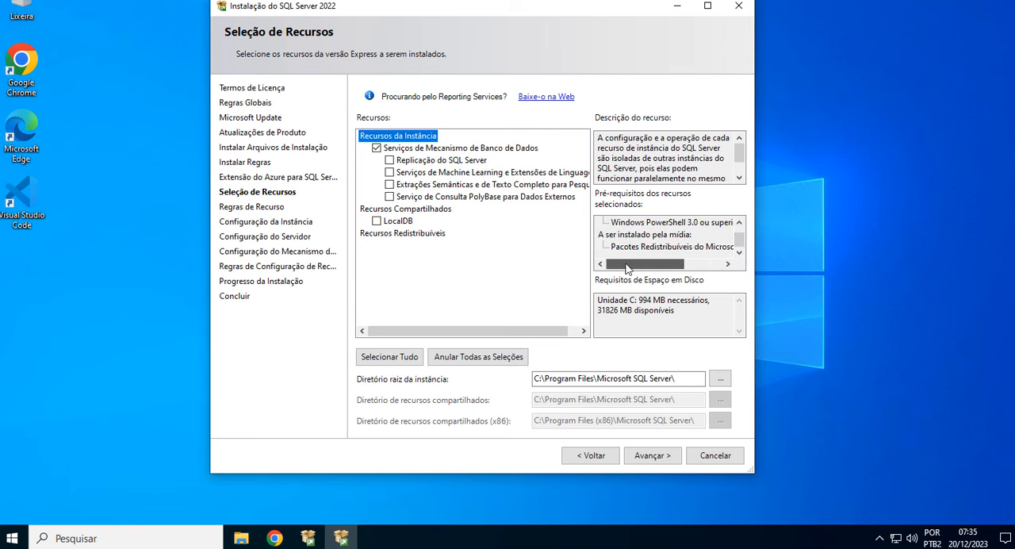
{"action": "left_click", "coordinate": [649, 457]}
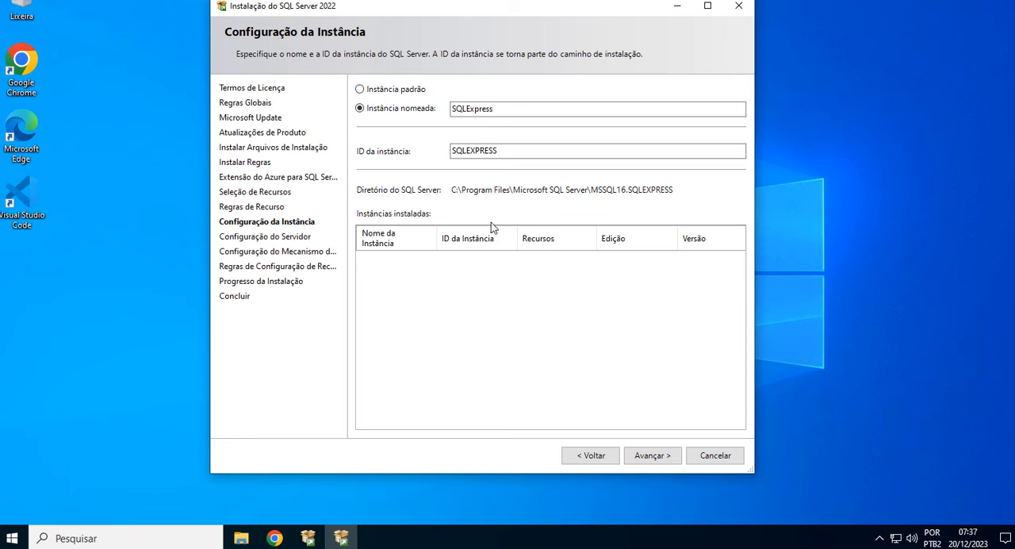
Keep the named instance SQLExpress with instance ID SQLEXPRESS and accept the default service accounts.
{"action": "left_click", "coordinate": [662, 456]}
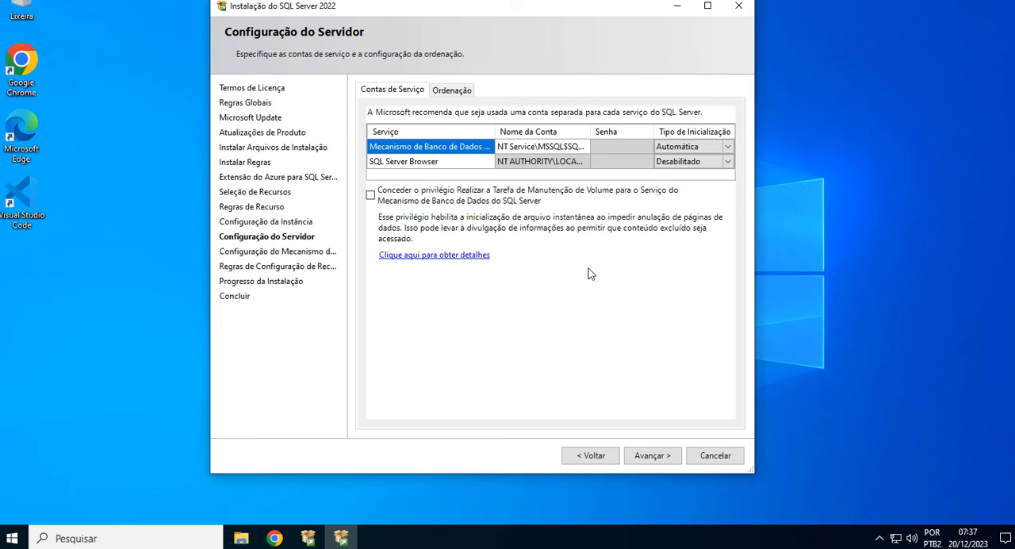
{"action": "left_click", "coordinate": [664, 458]}
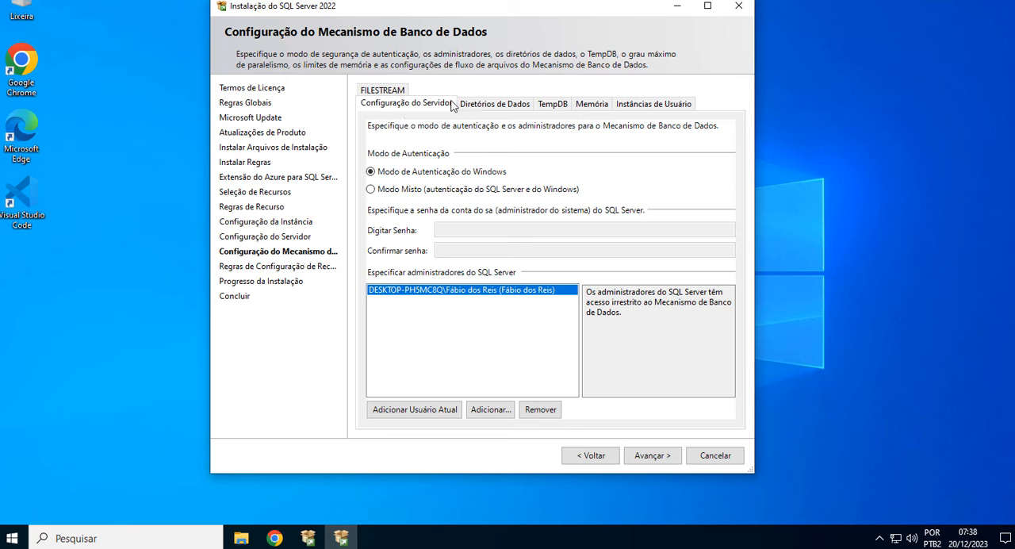
Review the data directories, TempDB, memory and user instance settings, keep Windows authentication mode, and run the installation.
{"action": "left_click", "coordinate": [517, 105]}
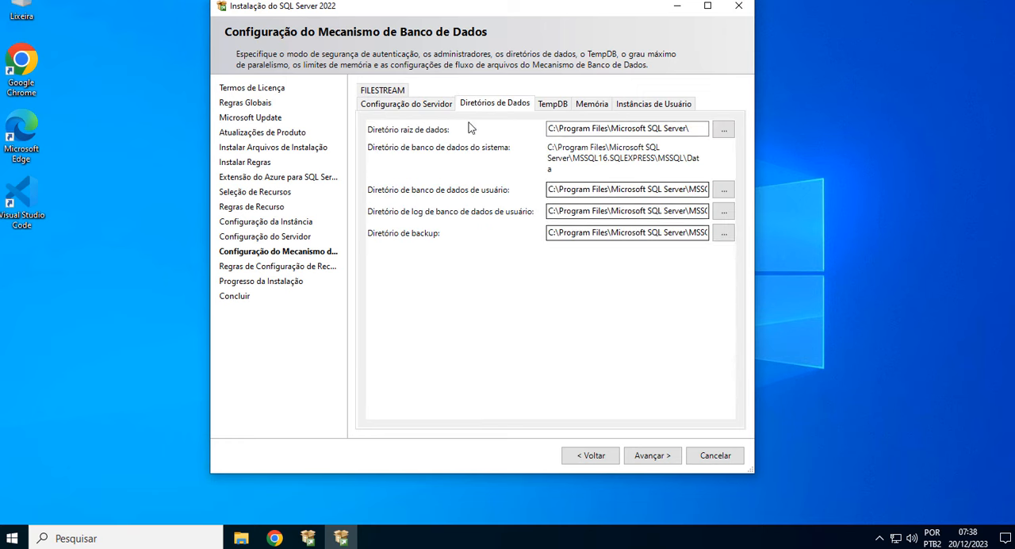
{"action": "left_click", "coordinate": [559, 110]}
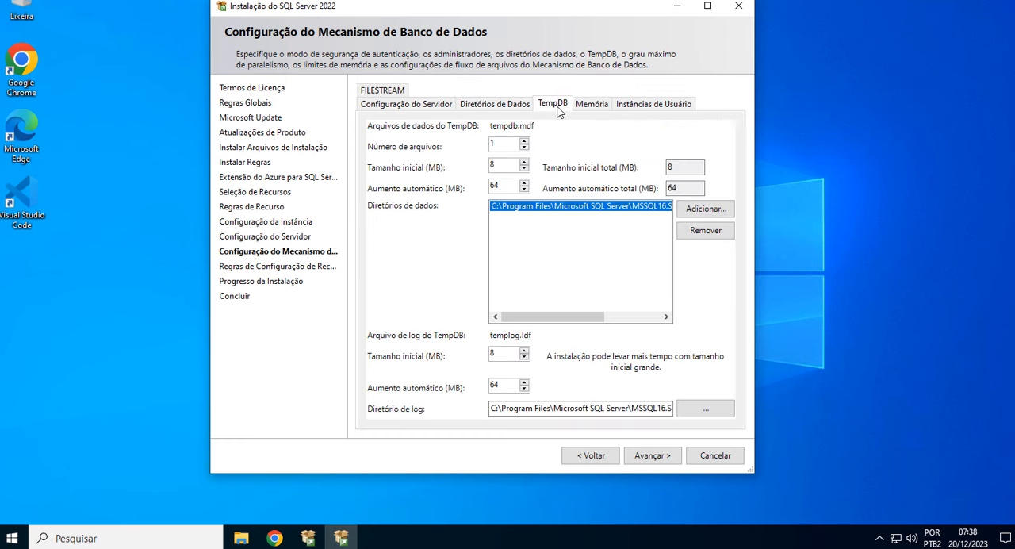
{"action": "left_click", "coordinate": [596, 110]}
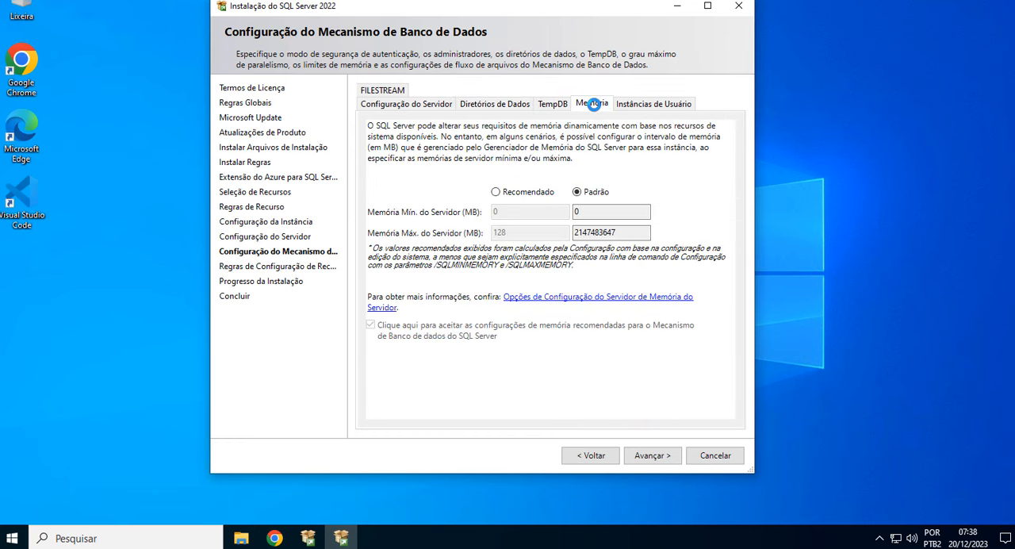
{"action": "left_click", "coordinate": [654, 104]}
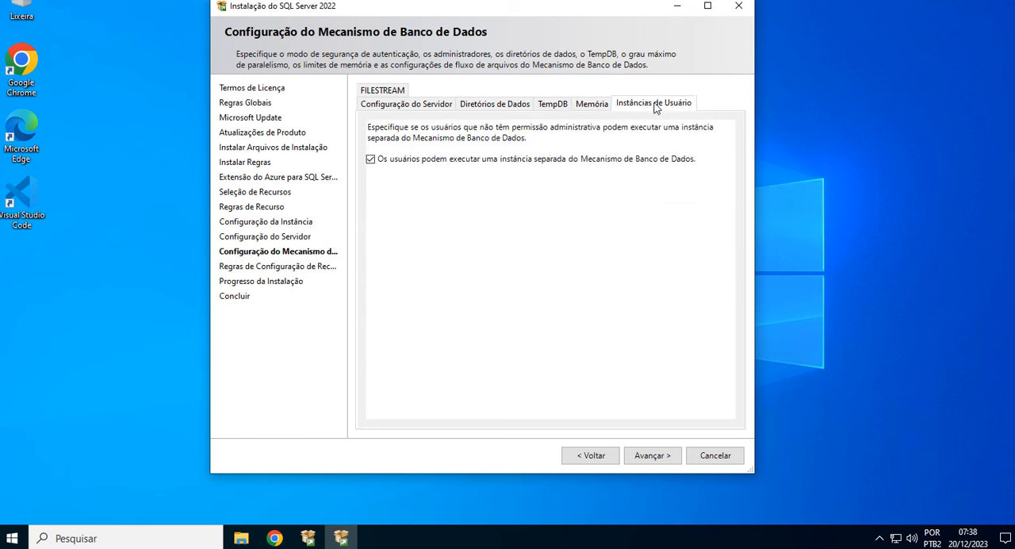
{"action": "left_click", "coordinate": [420, 106]}
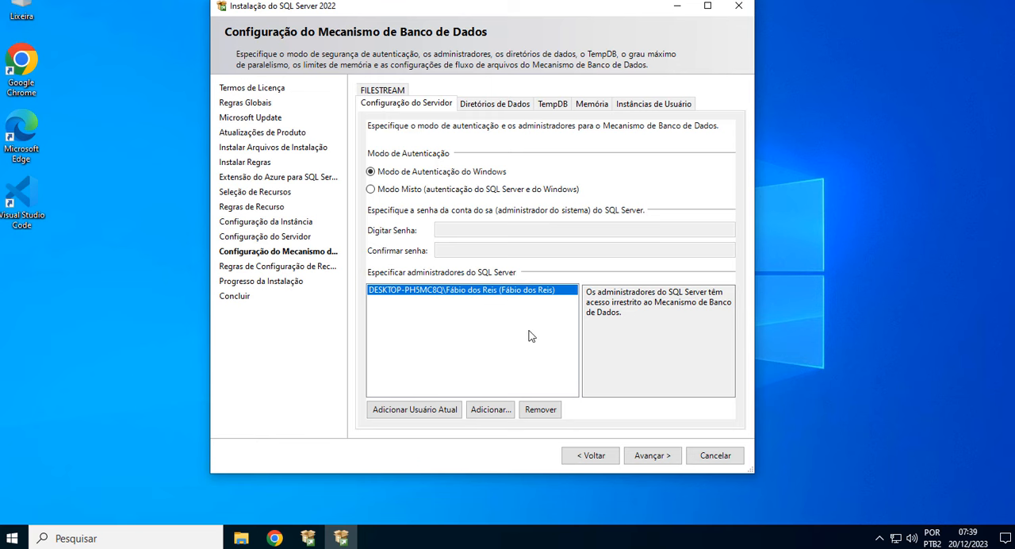
{"action": "left_click", "coordinate": [668, 464]}
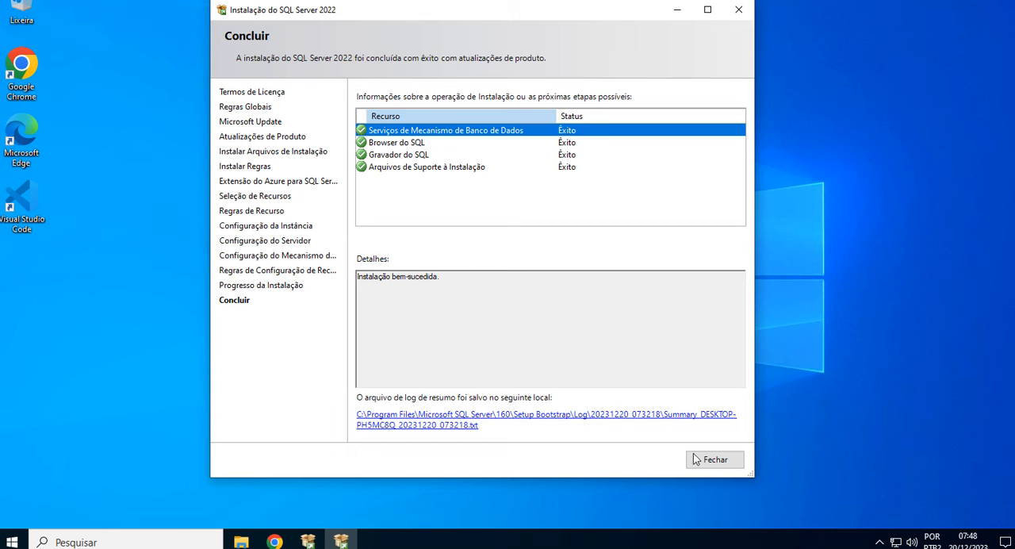
Close the completed setup and open the SQL Server Management Studio download page at its Baixar o SSMS section.
{"action": "left_click", "coordinate": [726, 465]}
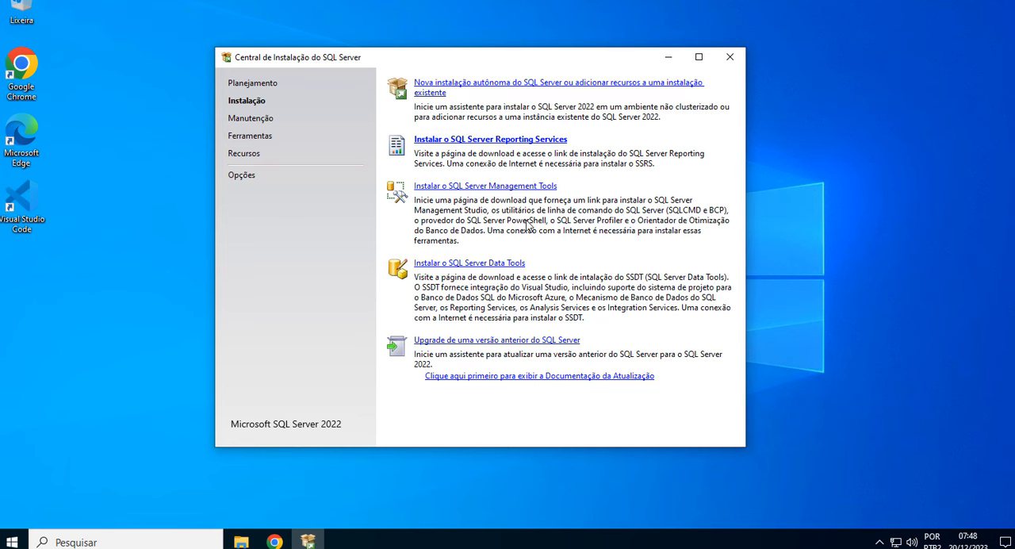
{"action": "left_click", "coordinate": [490, 189]}
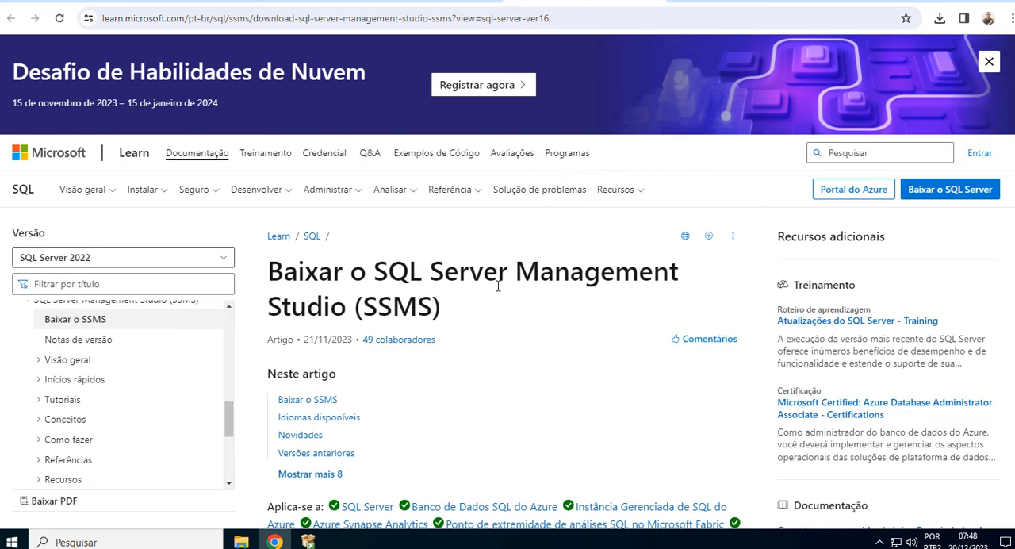
{"action": "scroll", "coordinate": [498, 285], "scroll_direction": "down", "scroll_amount": 5}
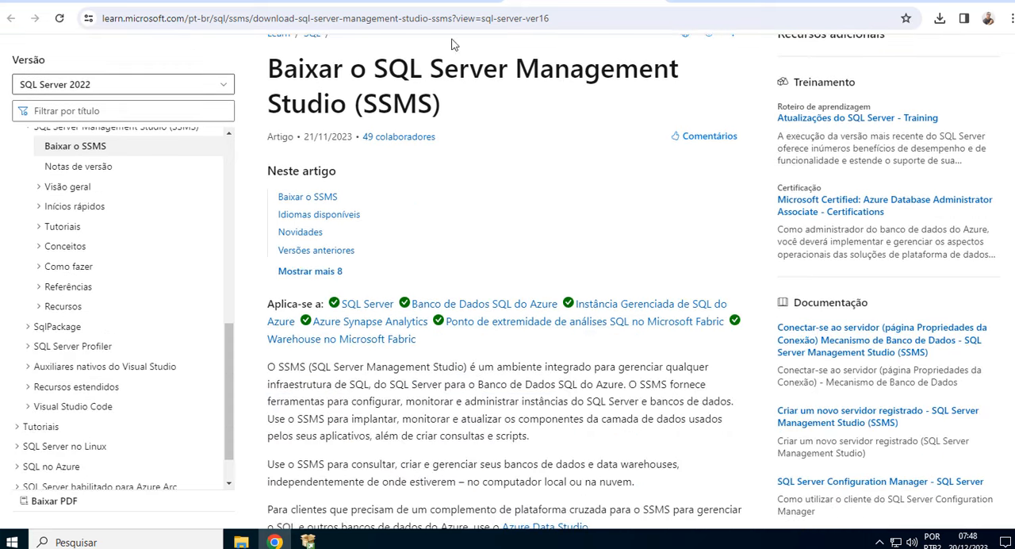
{"action": "scroll", "coordinate": [441, 333], "scroll_direction": "down", "scroll_amount": 4}
{"action": "scroll", "coordinate": [440, 333], "scroll_direction": "down", "scroll_amount": 1}
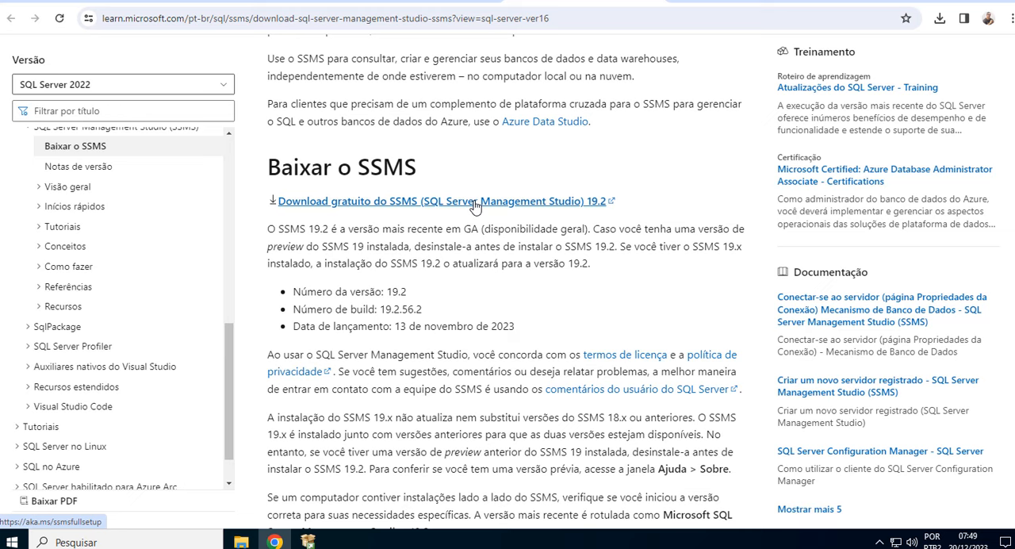
Run SSMS-Setup-PTB from the Downloads folder, install SQL Server Management Studio 19.2 in its default location, and close the completed installer.
{"action": "left_click", "coordinate": [243, 542]}
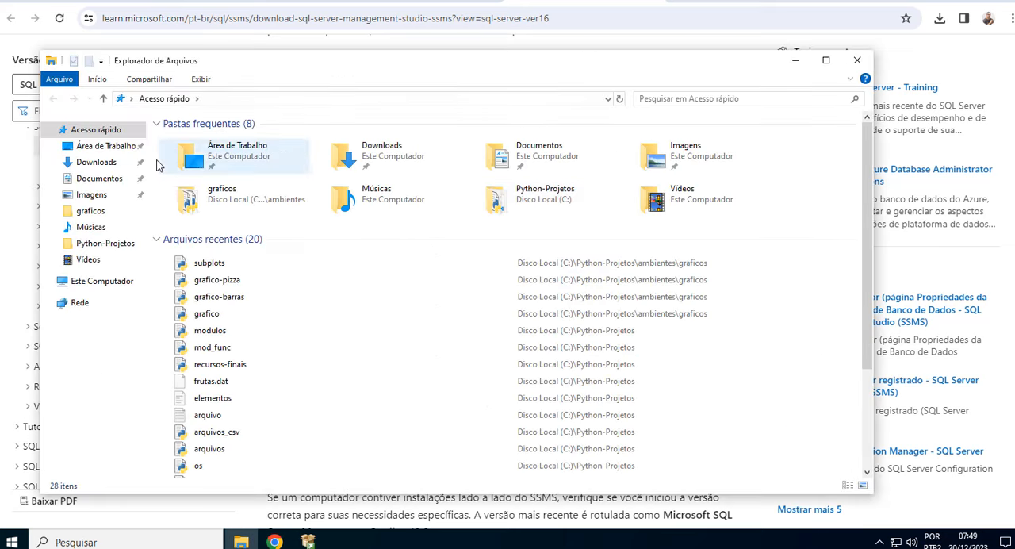
{"action": "left_click", "coordinate": [102, 166]}
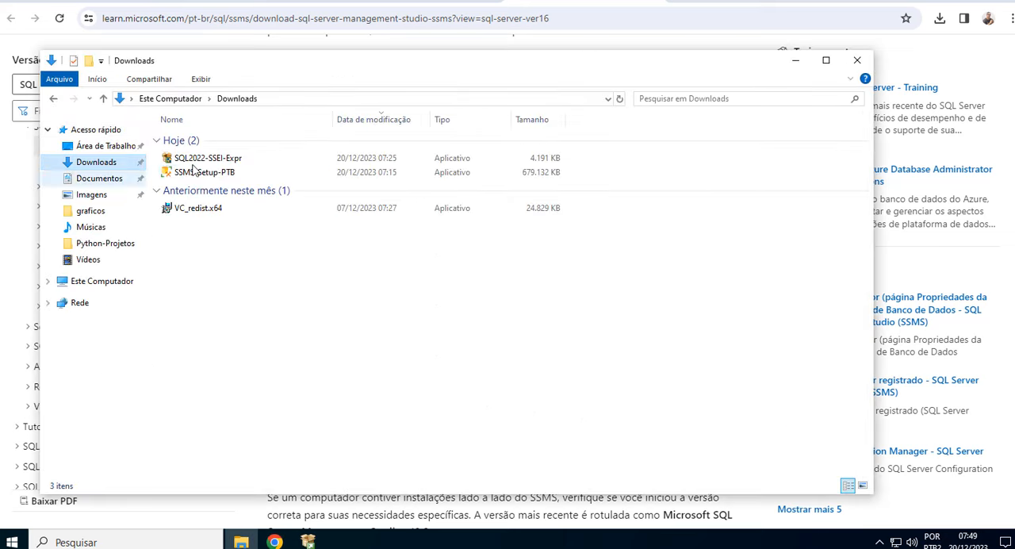
{"action": "left_click", "coordinate": [208, 175]}
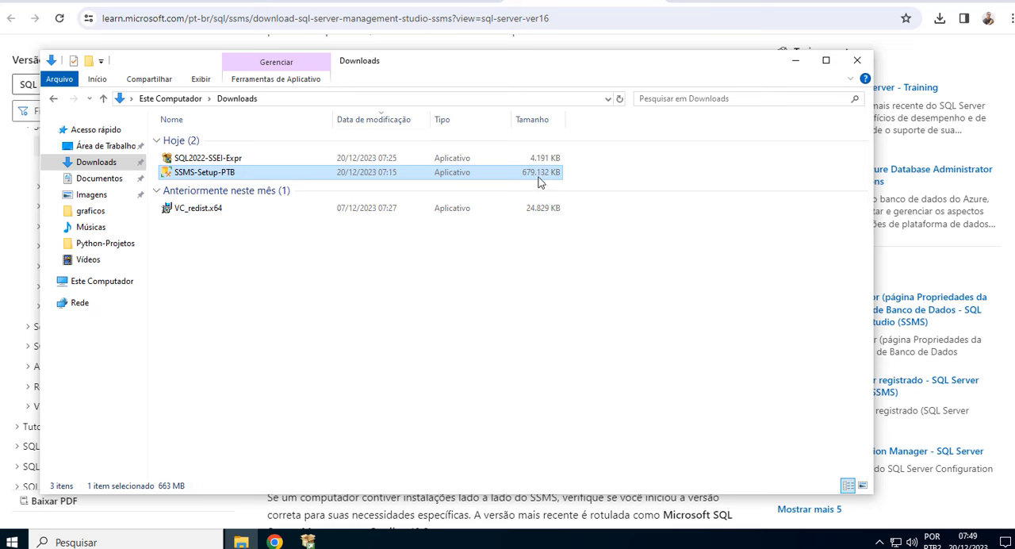
{"action": "double_click", "coordinate": [210, 175]}
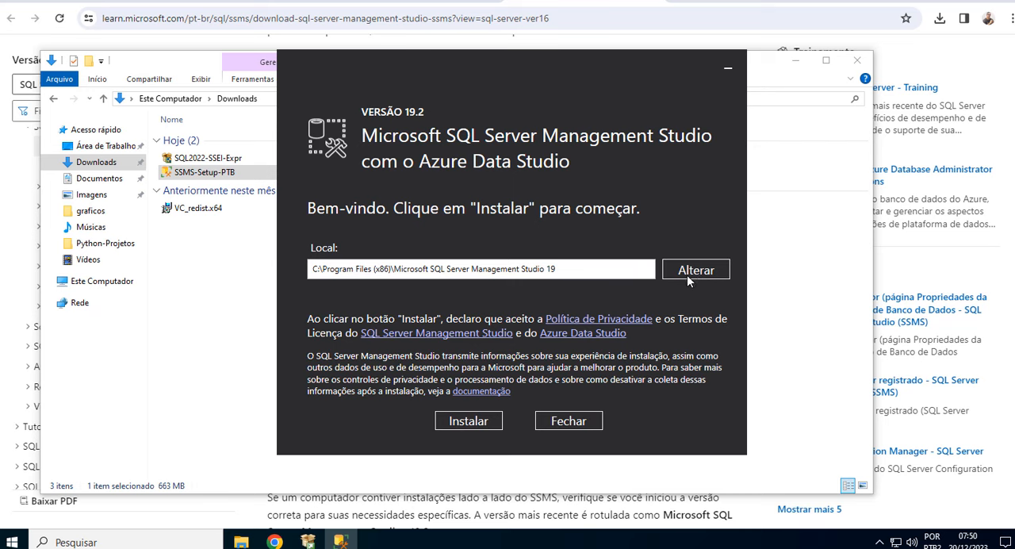
{"action": "left_click", "coordinate": [469, 421]}
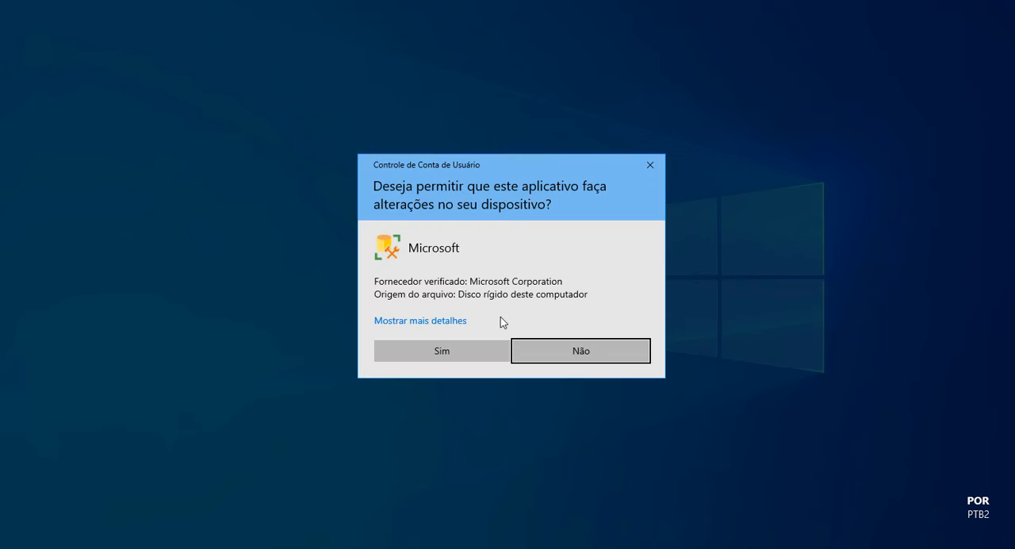
{"action": "left_click", "coordinate": [435, 354]}
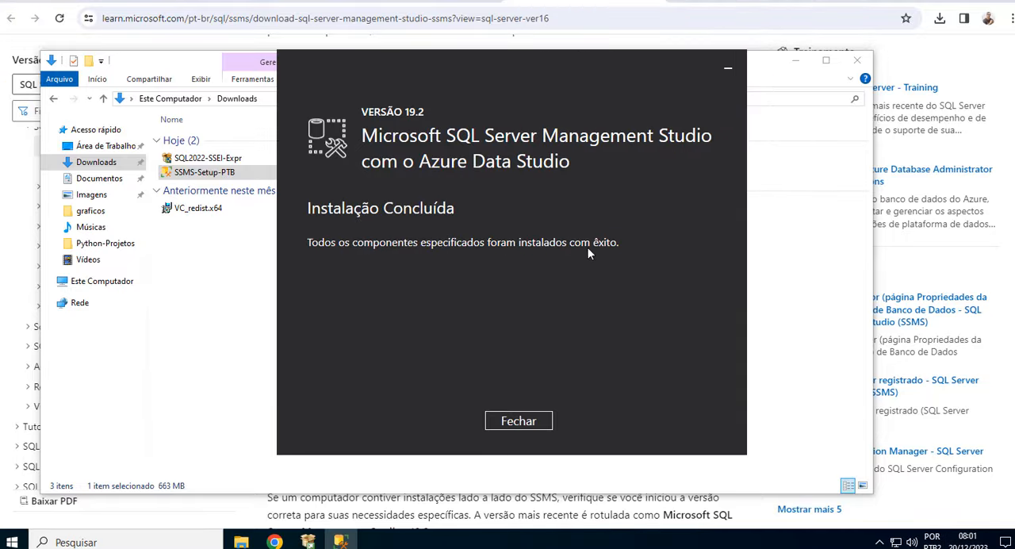
{"action": "left_click", "coordinate": [519, 421]}
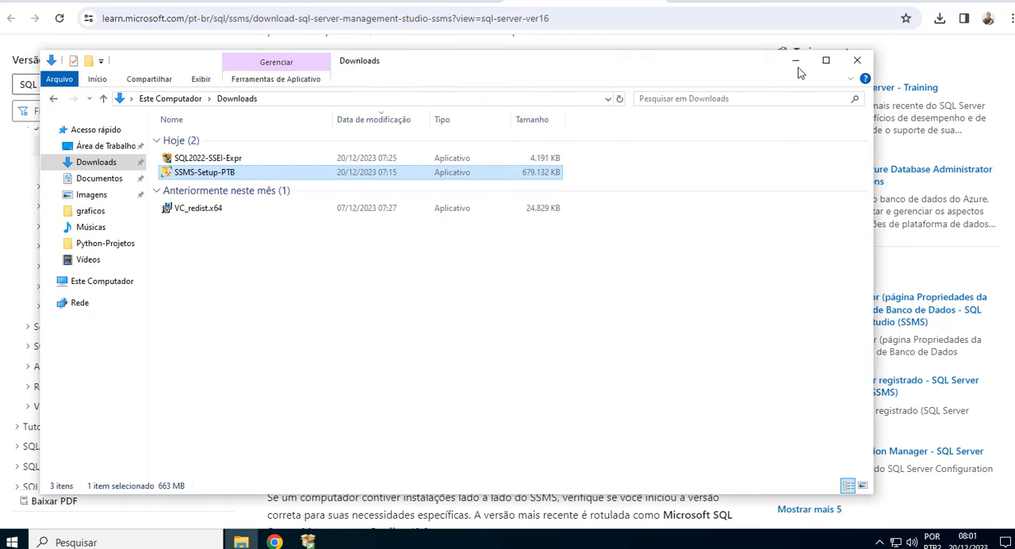
Close the Downloads folder, the browser and the SQL Server Installation Center.
{"action": "left_click", "coordinate": [856, 63]}
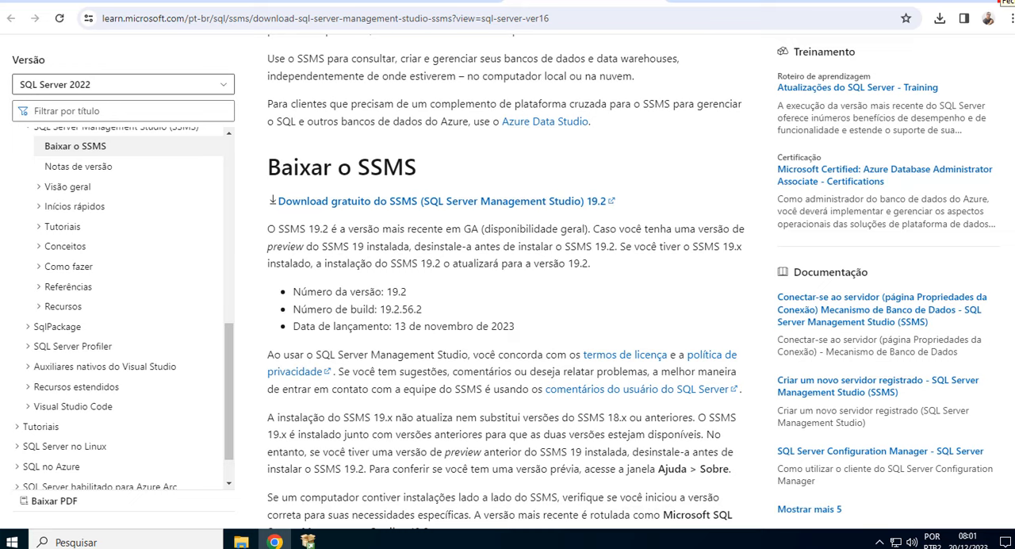
{"action": "left_click", "coordinate": [1005, 1]}
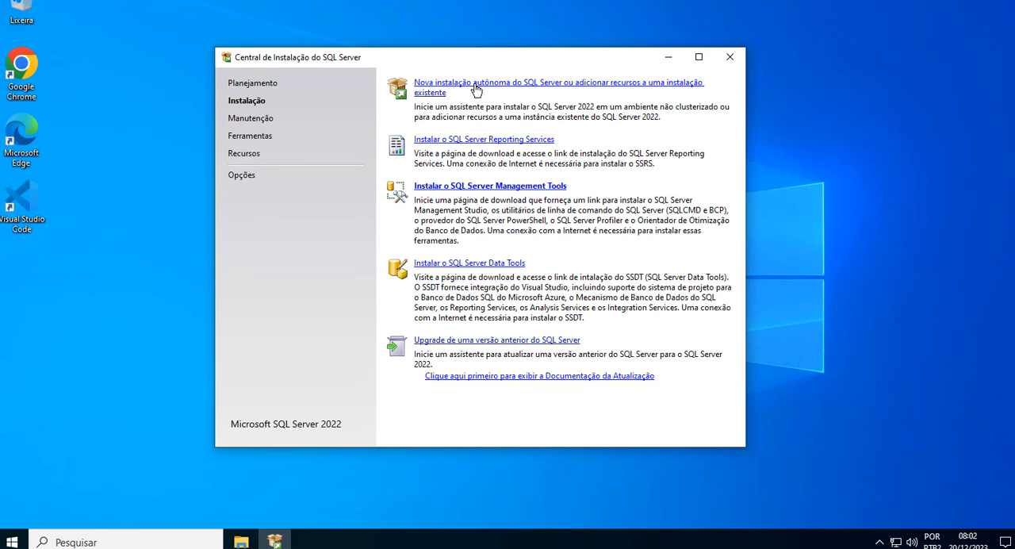
{"action": "left_click", "coordinate": [730, 57]}
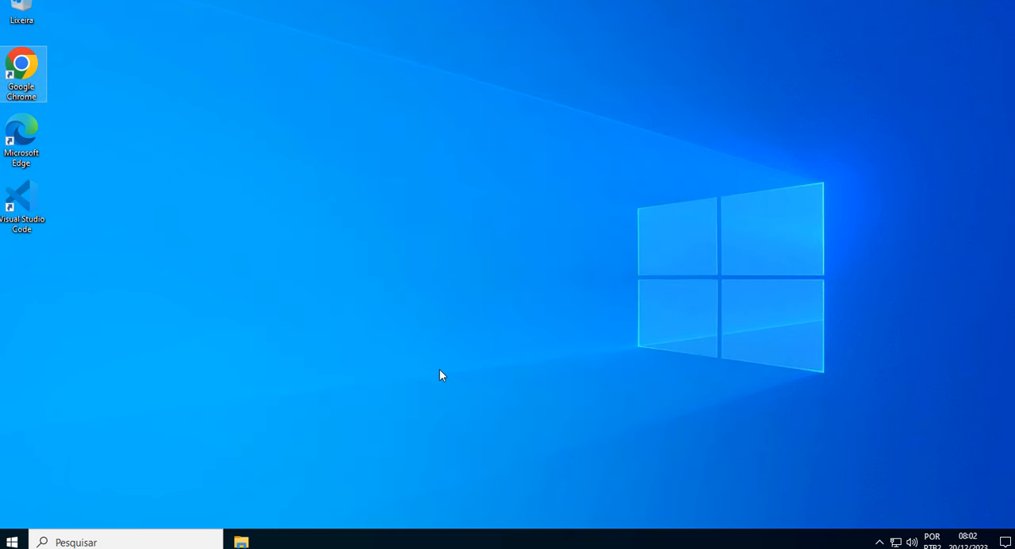
Launch SQL Server Management Studio 19 without importing the SSMS 18 user settings.
{"action": "left_click", "coordinate": [12, 542]}
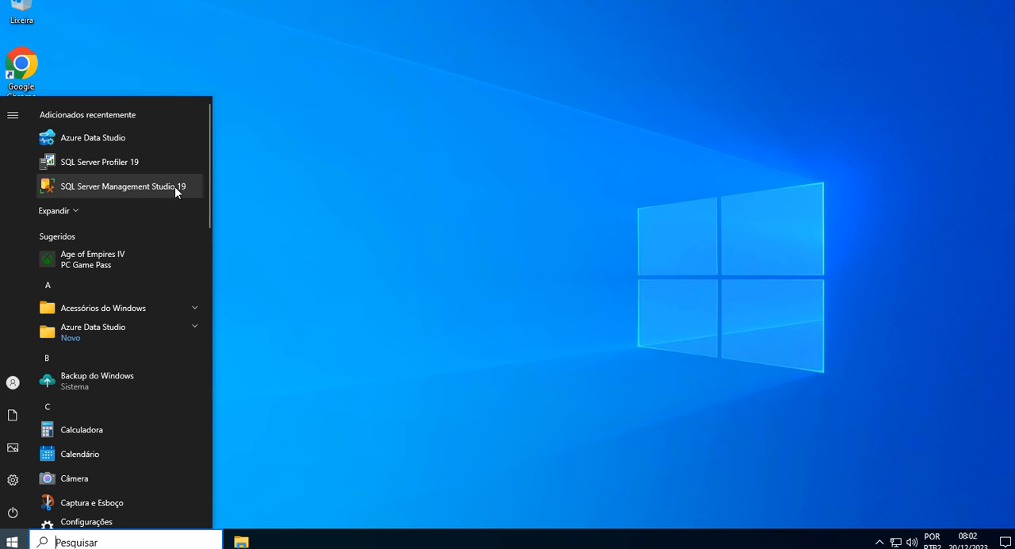
{"action": "left_click", "coordinate": [103, 187]}
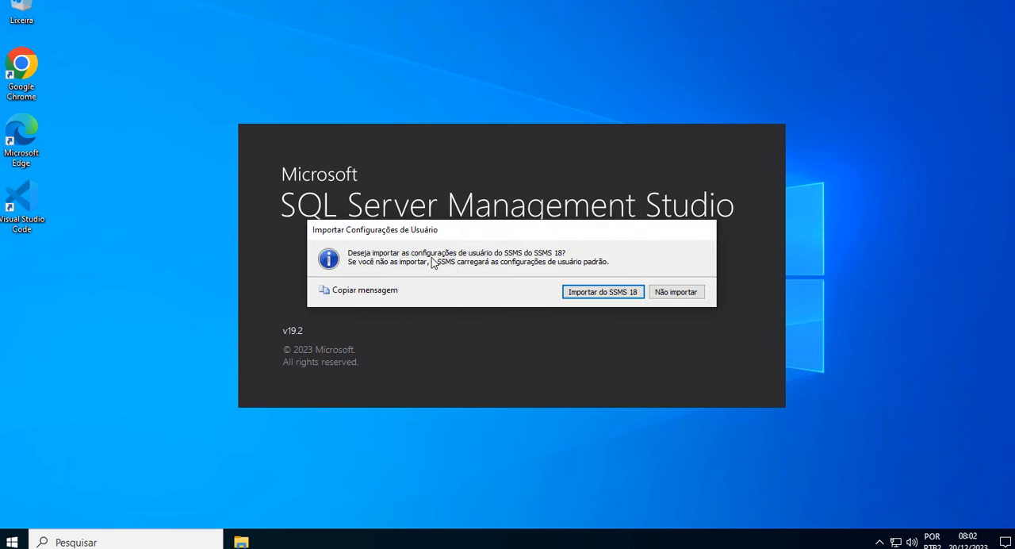
{"action": "left_click", "coordinate": [677, 296]}
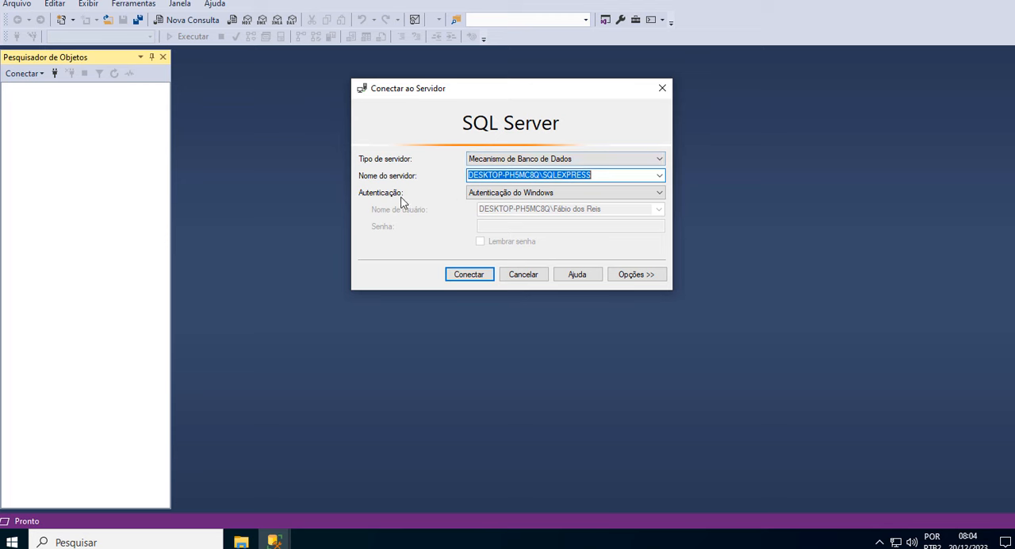
Review the authentication and server name choices, and connect to the SQLEXPRESS Database Engine instance with Windows authentication.
{"action": "left_click", "coordinate": [660, 194]}
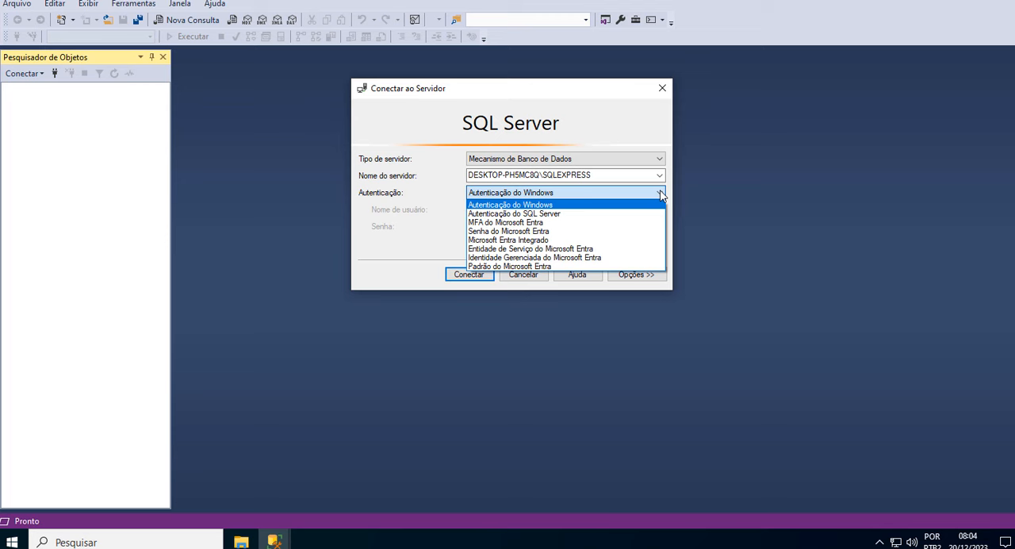
{"action": "left_click", "coordinate": [408, 218]}
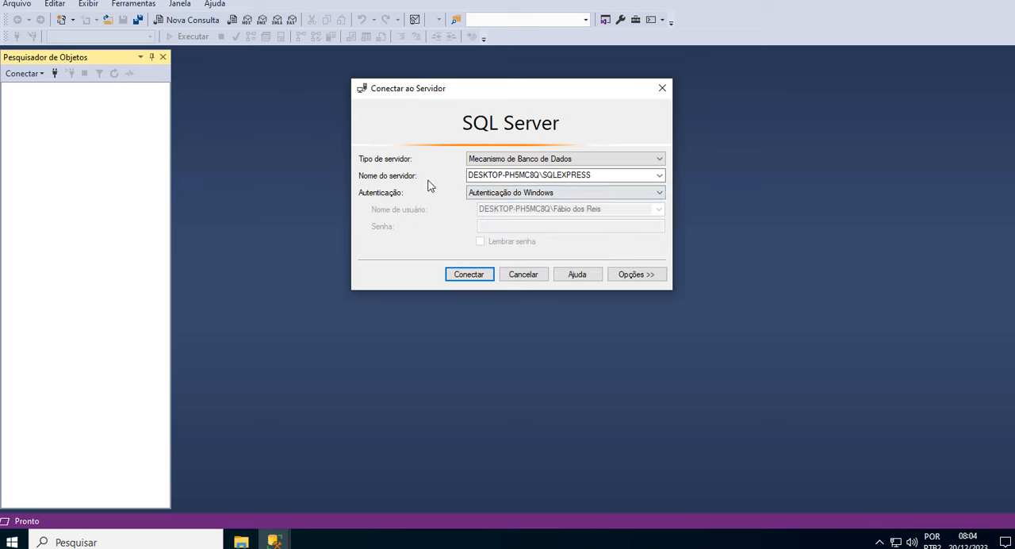
{"action": "left_click", "coordinate": [660, 175]}
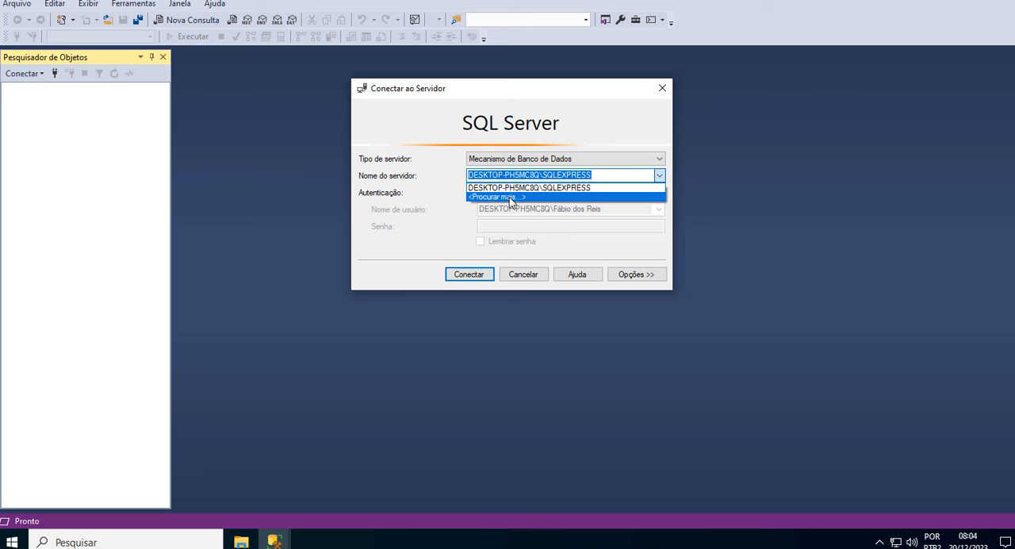
{"action": "left_click", "coordinate": [601, 134]}
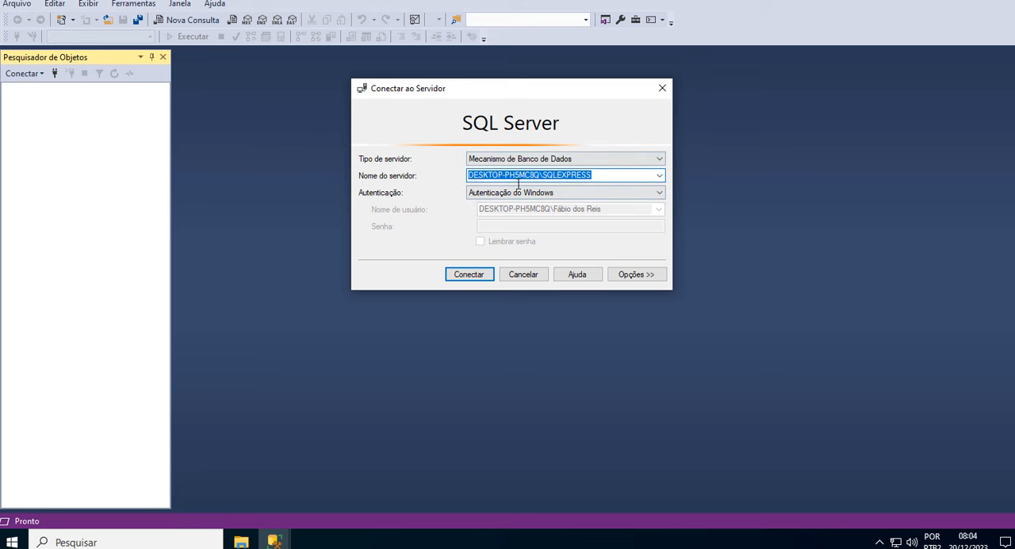
{"action": "left_click", "coordinate": [469, 276]}
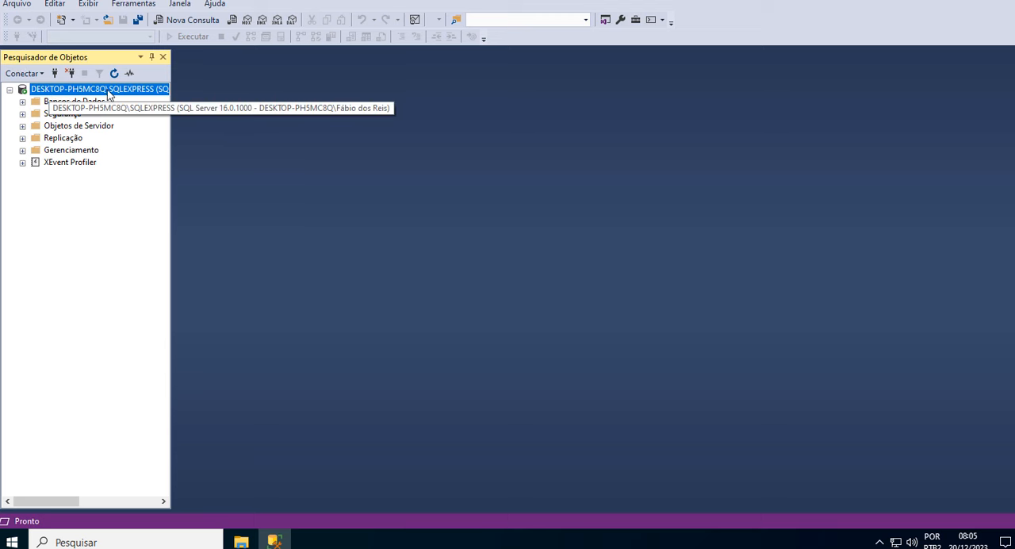
Expand the server's Bancos de Dados folder and adjust the Object Explorer's width to fit its entries.
{"action": "left_click_drag", "start_coordinate": [173, 124], "coordinate": [210, 126]}
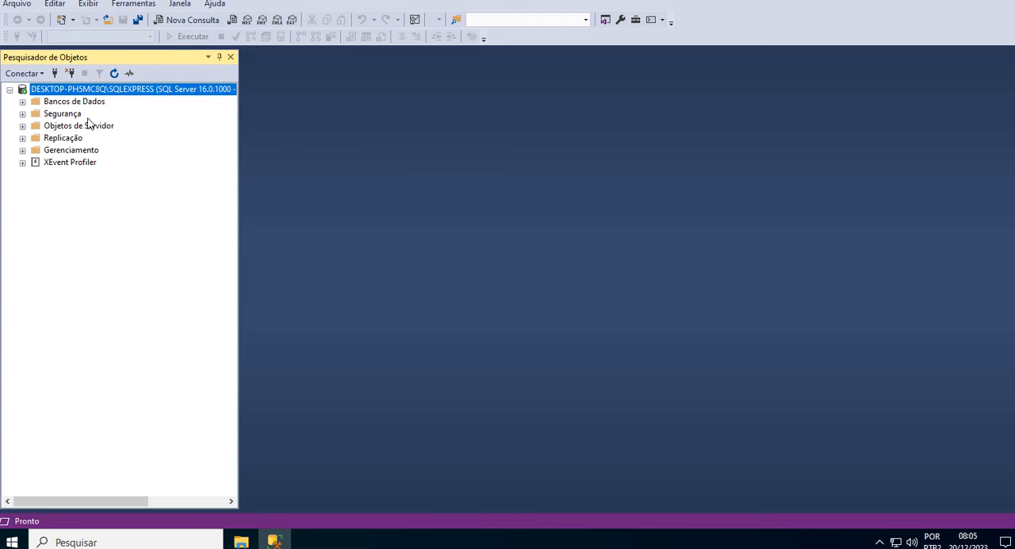
{"action": "left_click", "coordinate": [22, 102]}
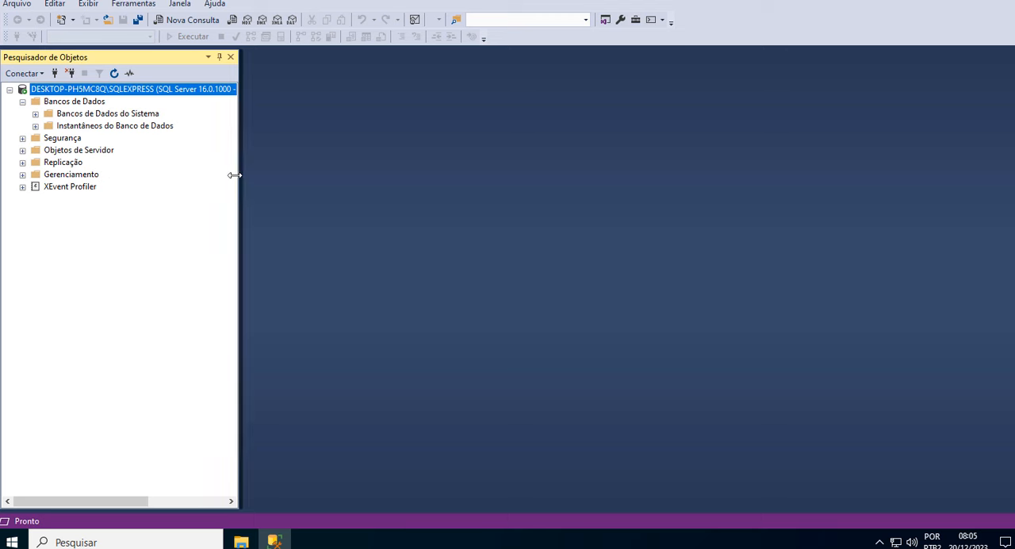
{"action": "left_click_drag", "start_coordinate": [234, 175], "coordinate": [202, 174]}
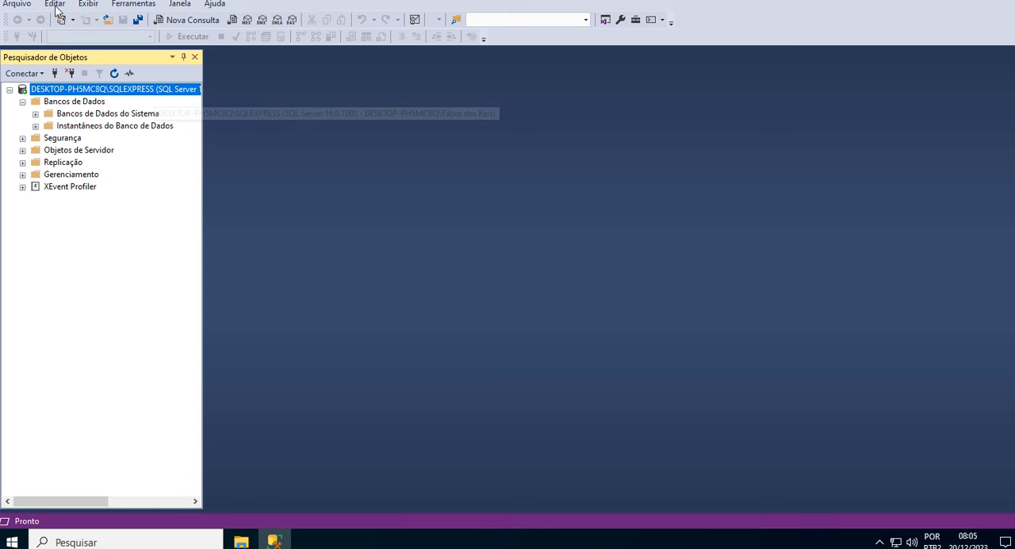
{"action": "left_click", "coordinate": [56, 5]}
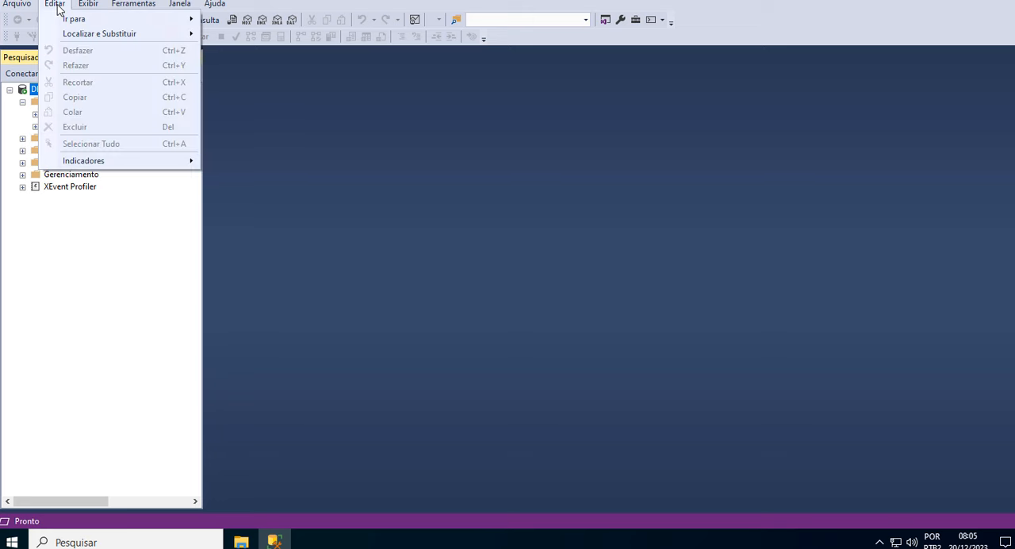
{"action": "left_click", "coordinate": [57, 7]}
{"action": "left_click", "coordinate": [88, 5]}
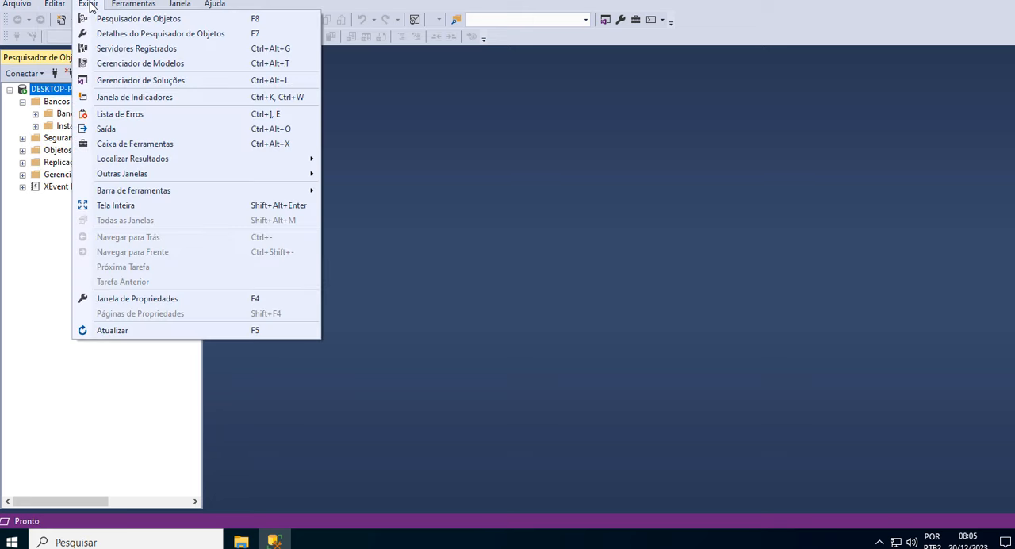
{"action": "left_click", "coordinate": [129, 6]}
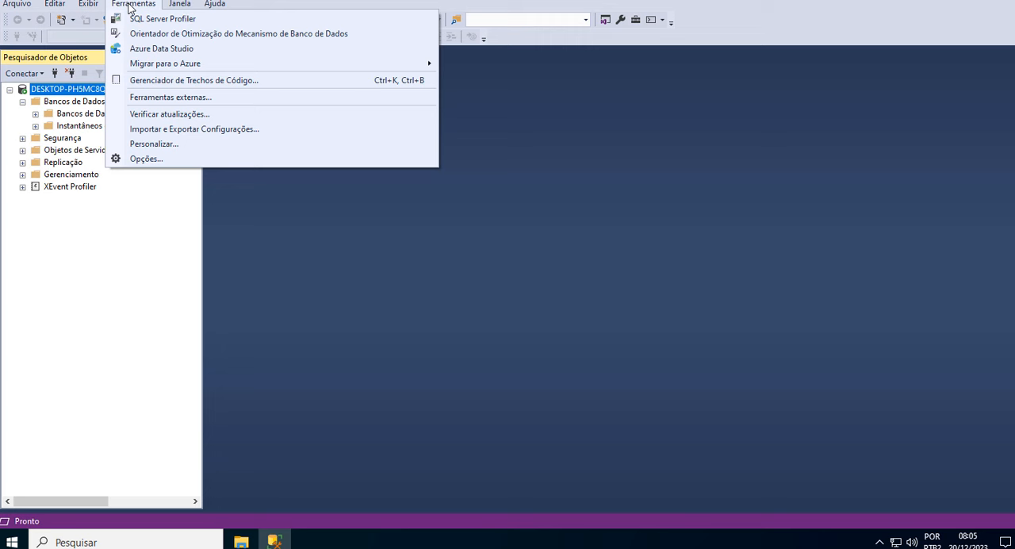
{"action": "left_click", "coordinate": [179, 6]}
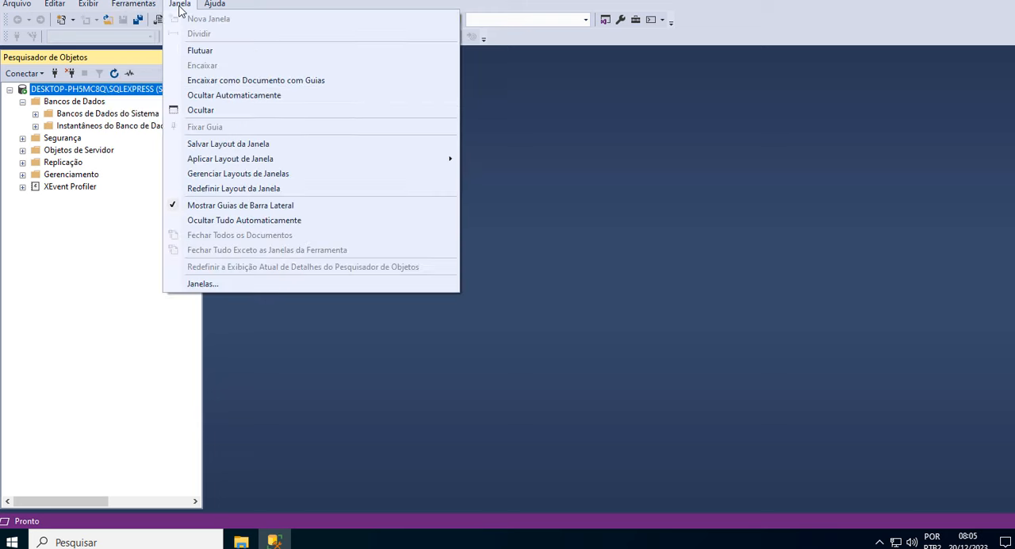
{"action": "left_click", "coordinate": [298, 2]}
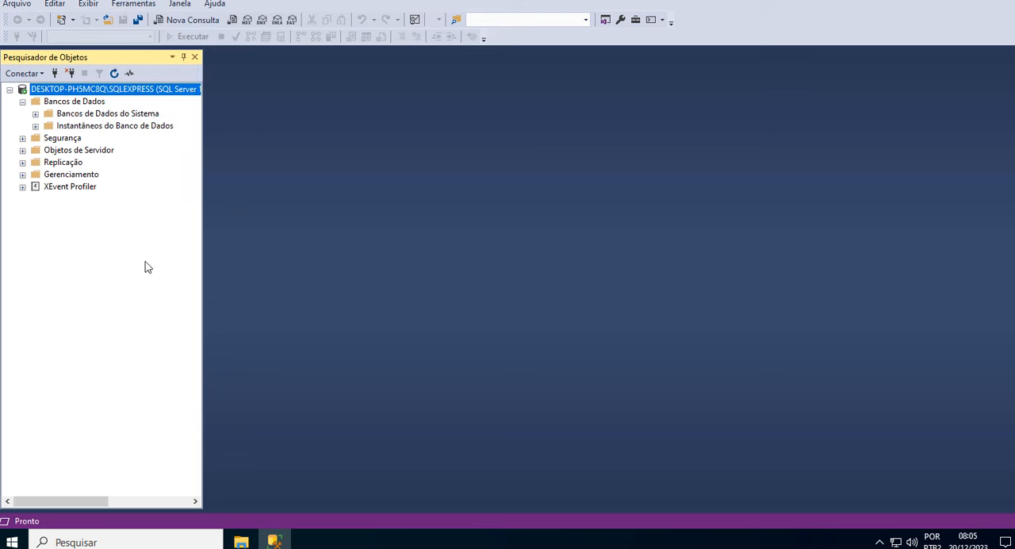
Open a new query on the master database and enlarge the editor text to 214 %.
{"action": "left_click", "coordinate": [191, 22]}
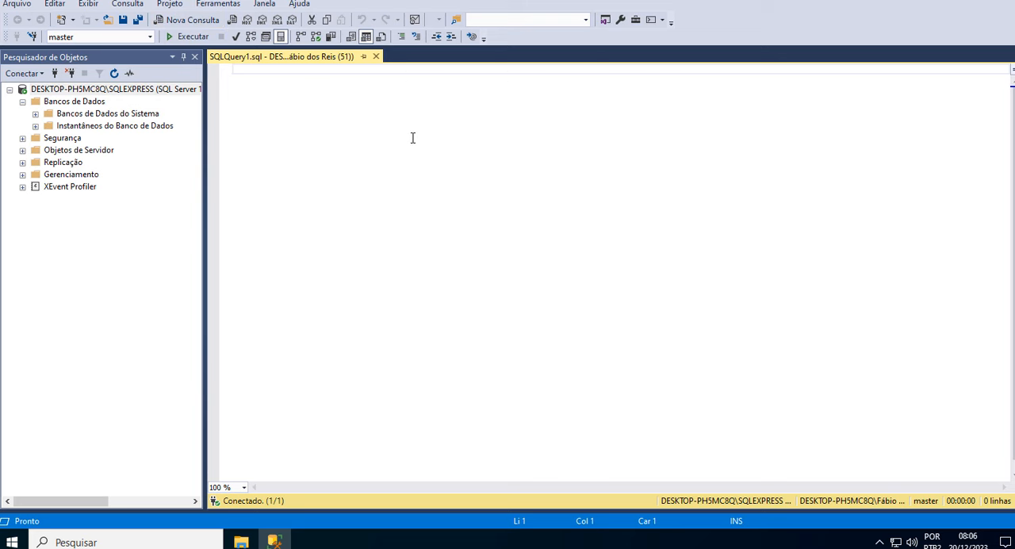
{"action": "scroll", "coordinate": [327, 96], "scroll_direction": "up", "scroll_amount": 8}
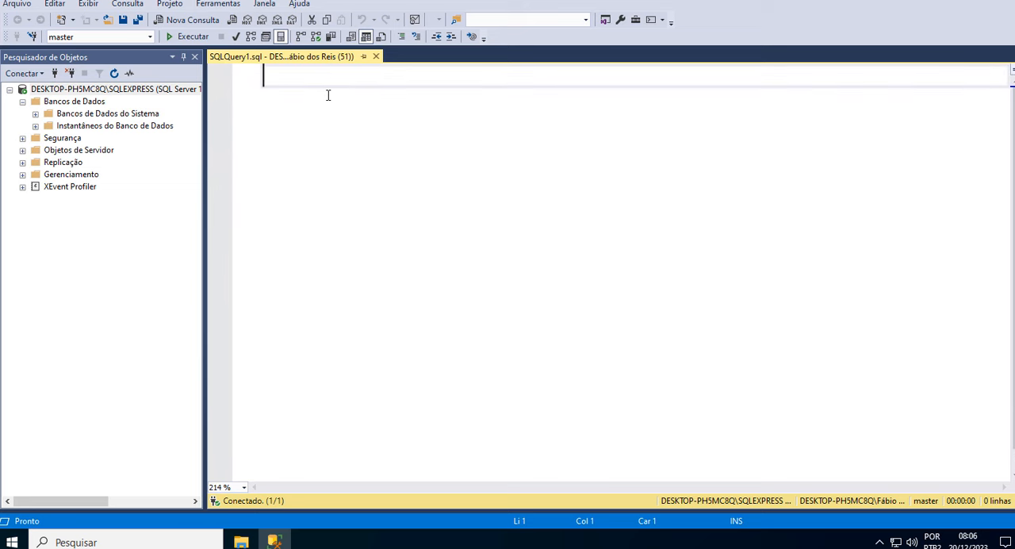
{"action": "scroll", "coordinate": [337, 149], "scroll_direction": "up", "scroll_amount": 1}
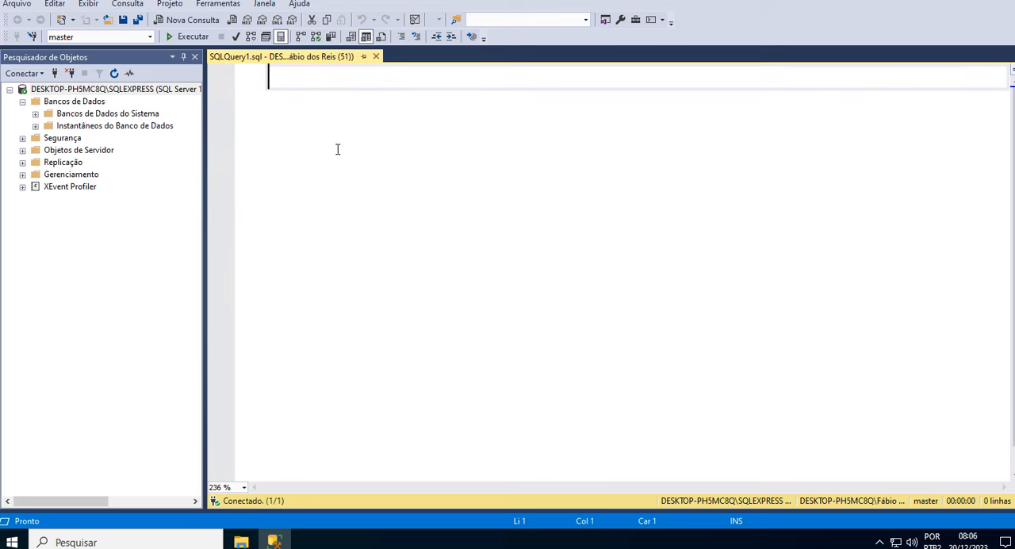
{"action": "scroll", "coordinate": [337, 150], "scroll_direction": "down", "scroll_amount": 1}
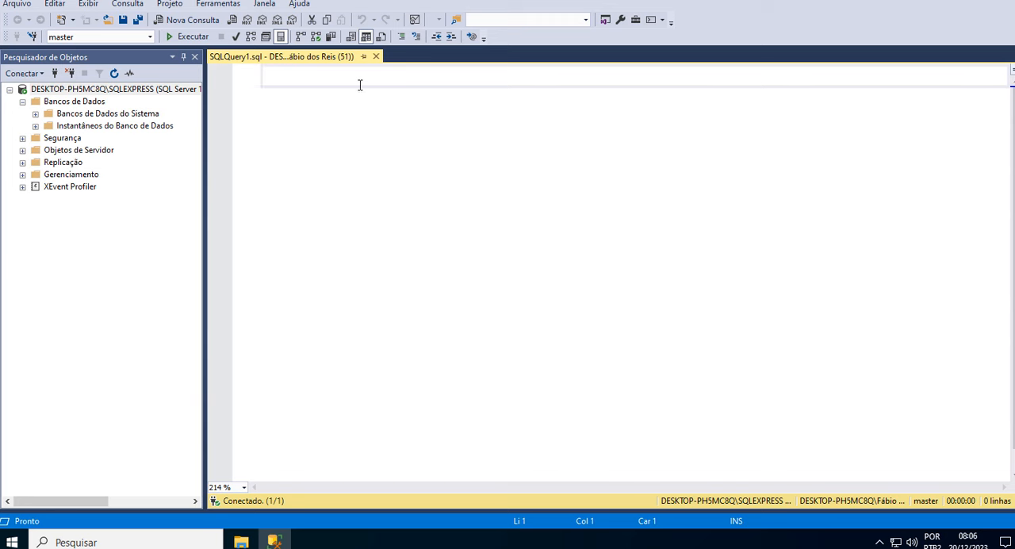
Write the query SELECT 2*2 and execute it.
{"action": "type", "text": "SELECT "}
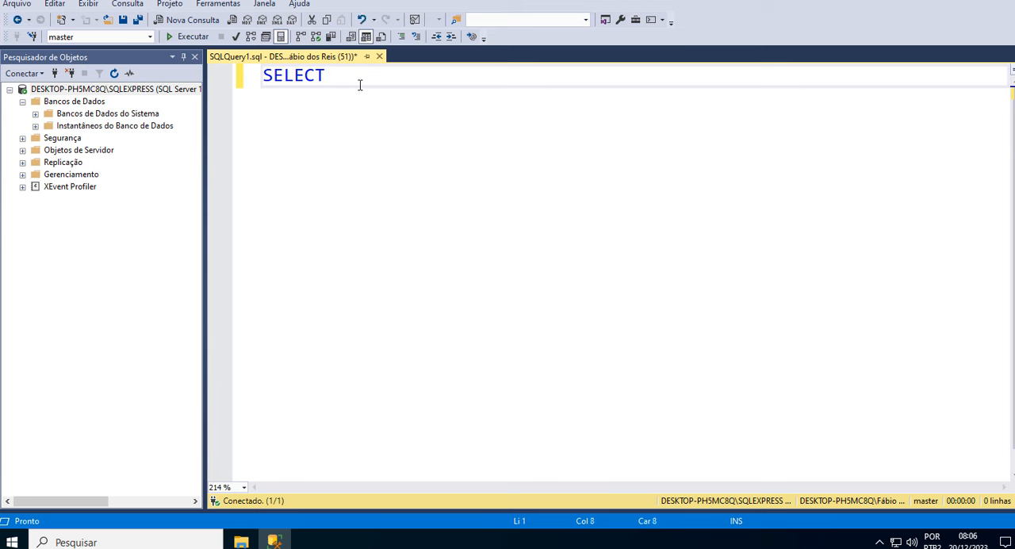
{"action": "type", "text": "2*2"}
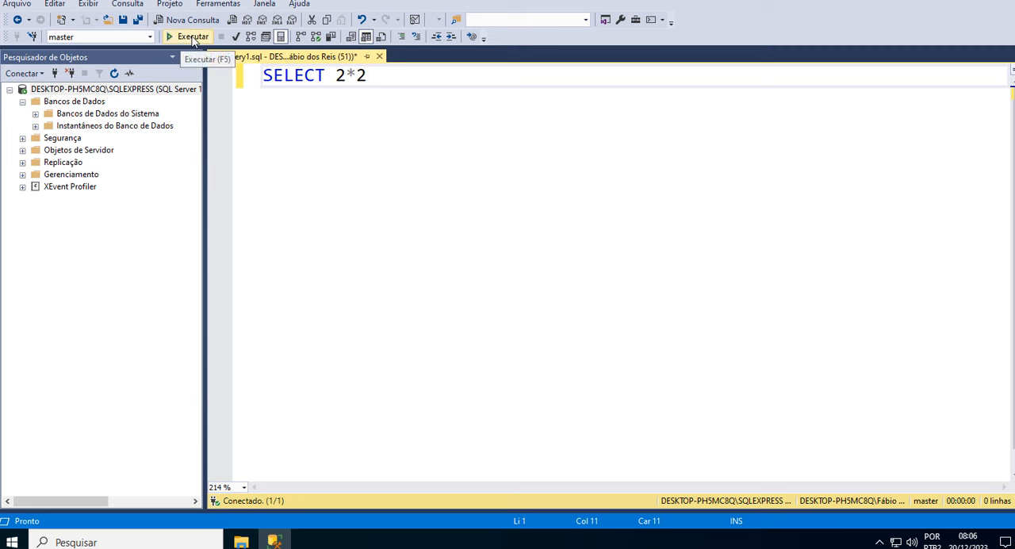
{"action": "left_click_drag", "start_coordinate": [370, 77], "coordinate": [260, 77]}
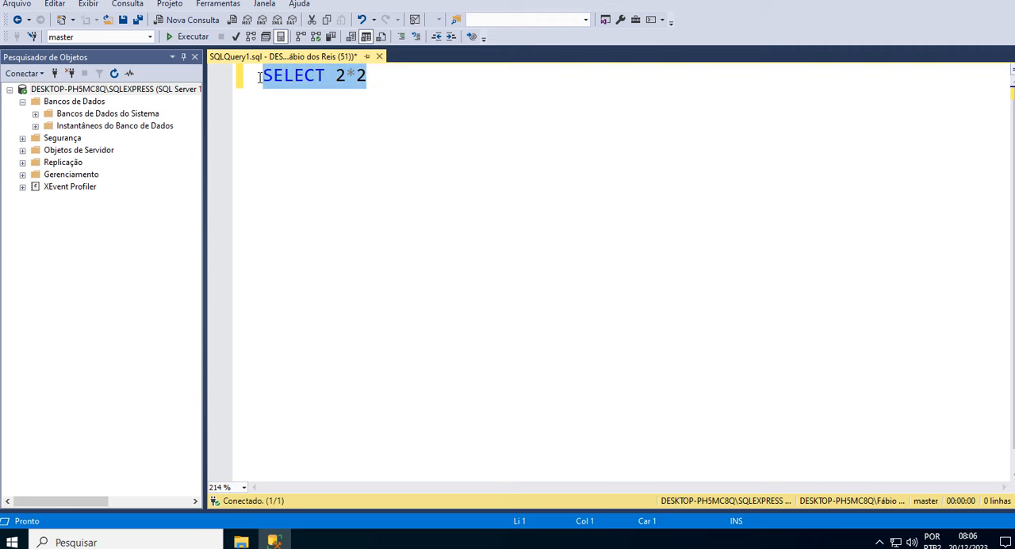
{"action": "left_click", "coordinate": [368, 75]}
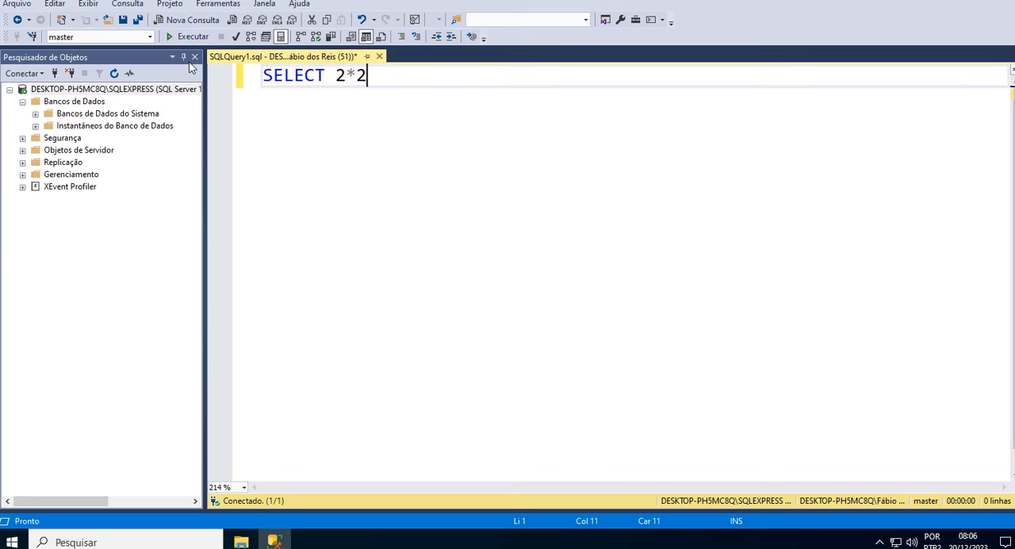
{"action": "left_click", "coordinate": [188, 38]}
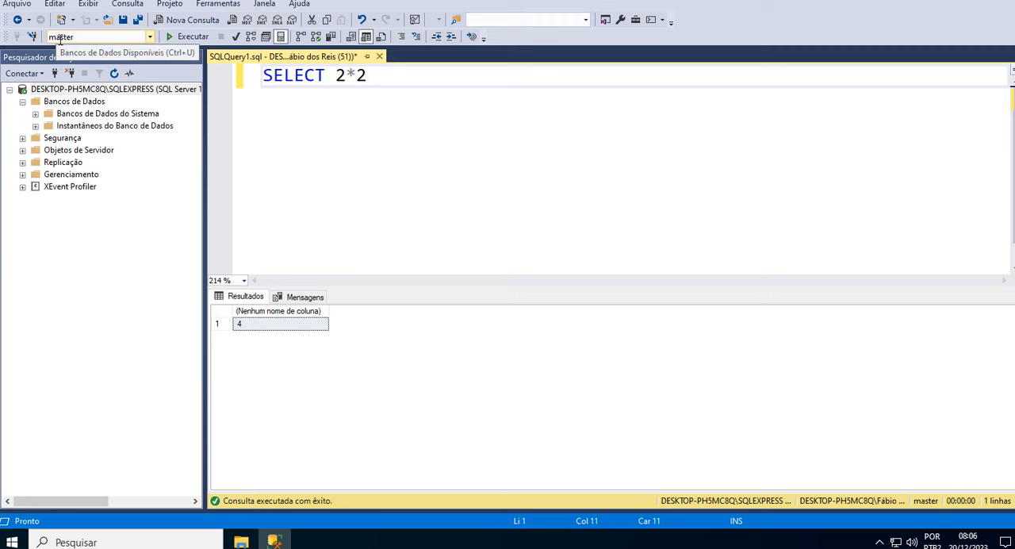
Review the list of databases available to the current query, leaving master selected.
{"action": "left_click", "coordinate": [150, 38]}
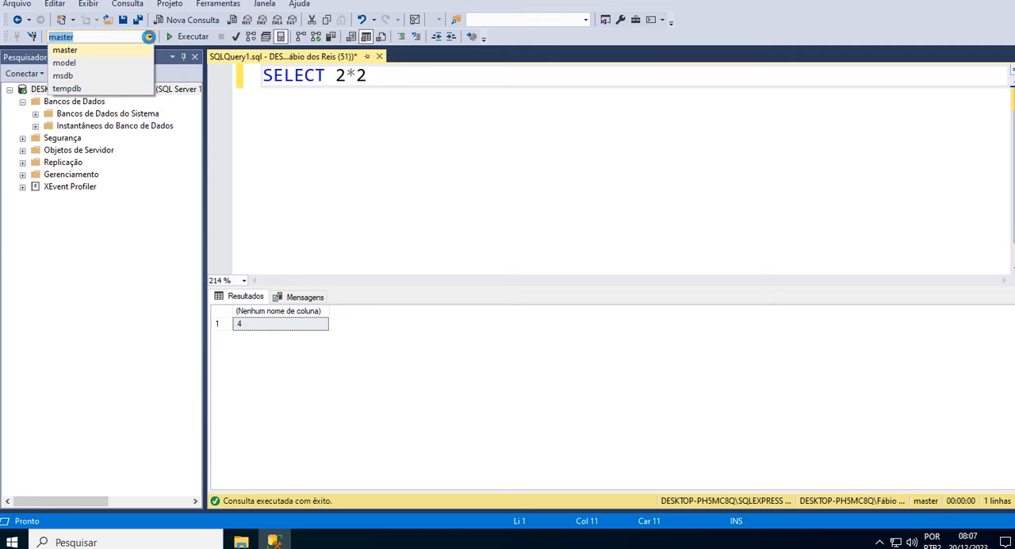
{"action": "left_click", "coordinate": [150, 37]}
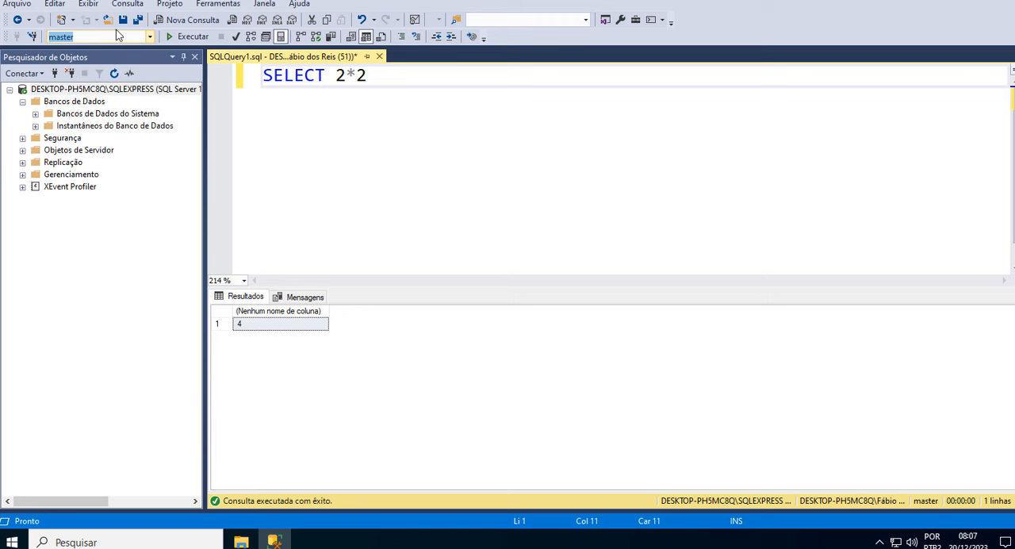
{"action": "left_click", "coordinate": [389, 117]}
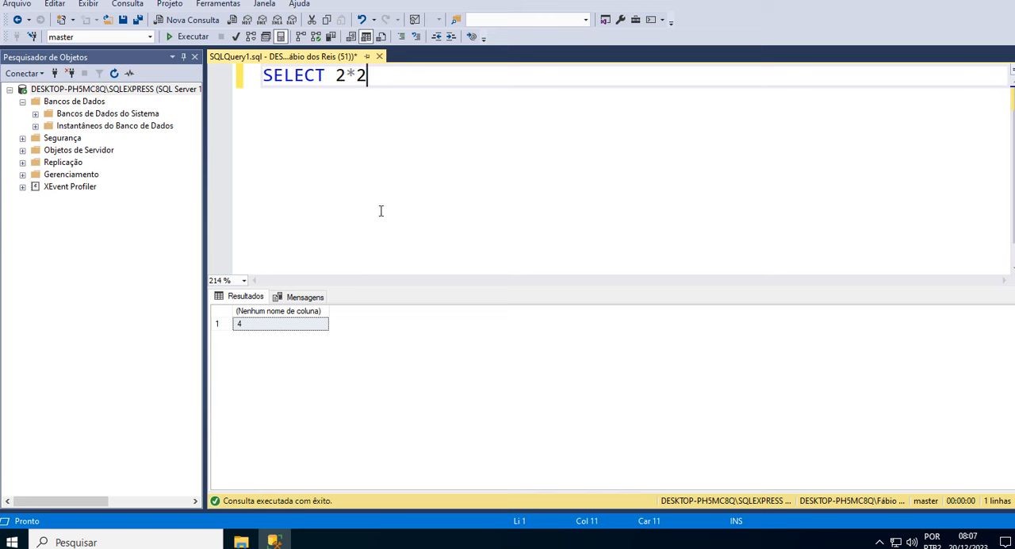
Create a new database named Teste-01 with default settings and expand its contents in the Object Explorer.
{"action": "left_click", "coordinate": [68, 104]}
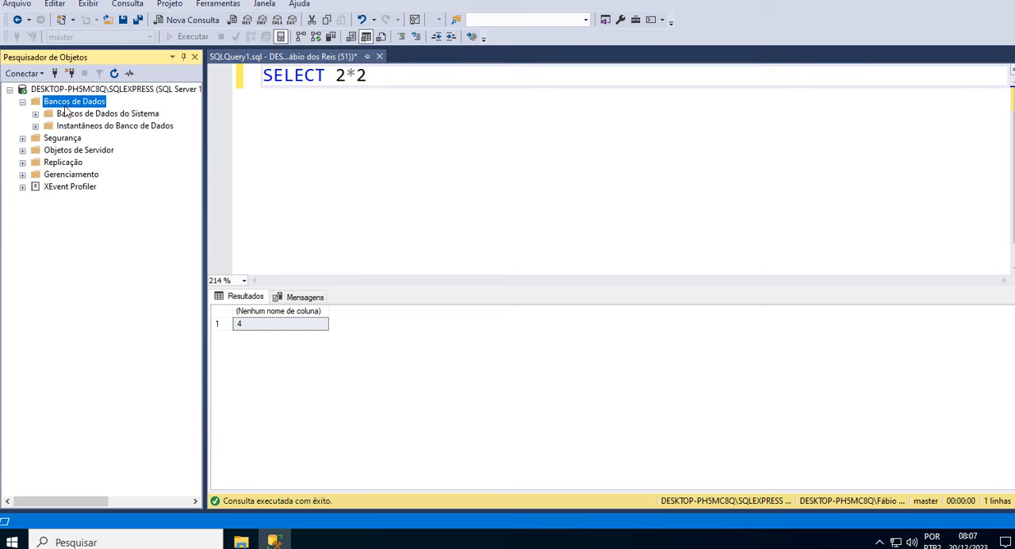
{"action": "right_click", "coordinate": [69, 106]}
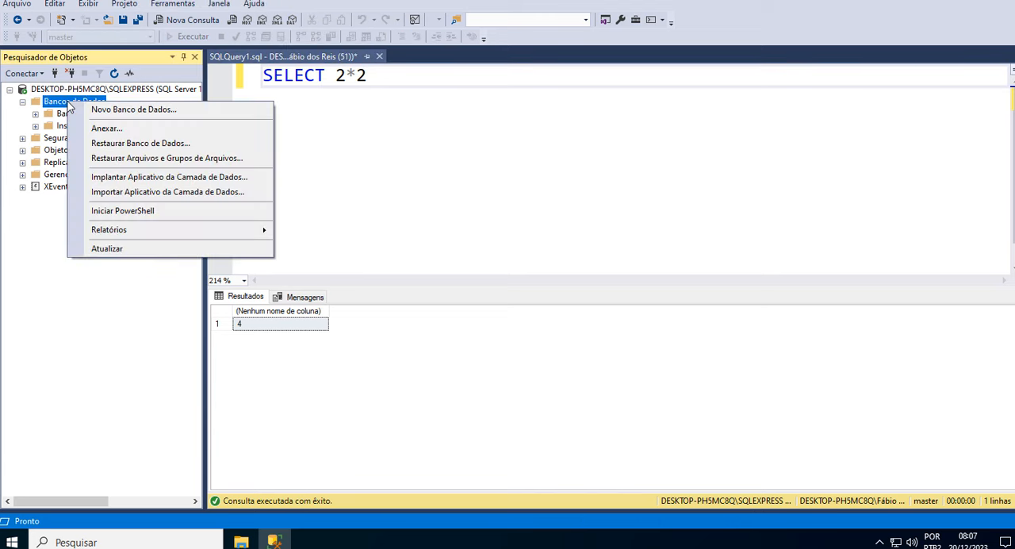
{"action": "left_click", "coordinate": [181, 109]}
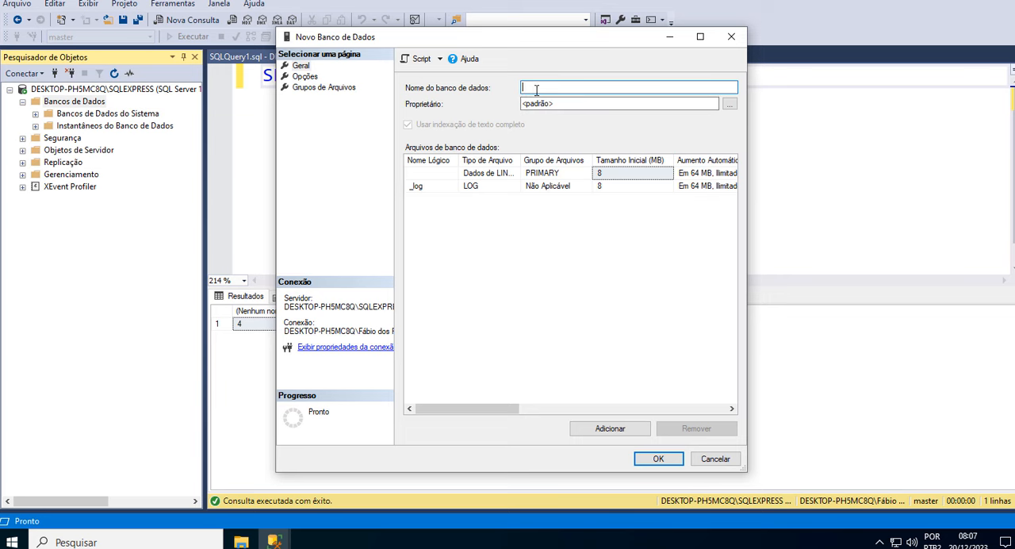
{"action": "type", "text": "Tet"}
{"action": "type", "text": "ste-01"}
{"action": "left_click", "coordinate": [658, 459]}
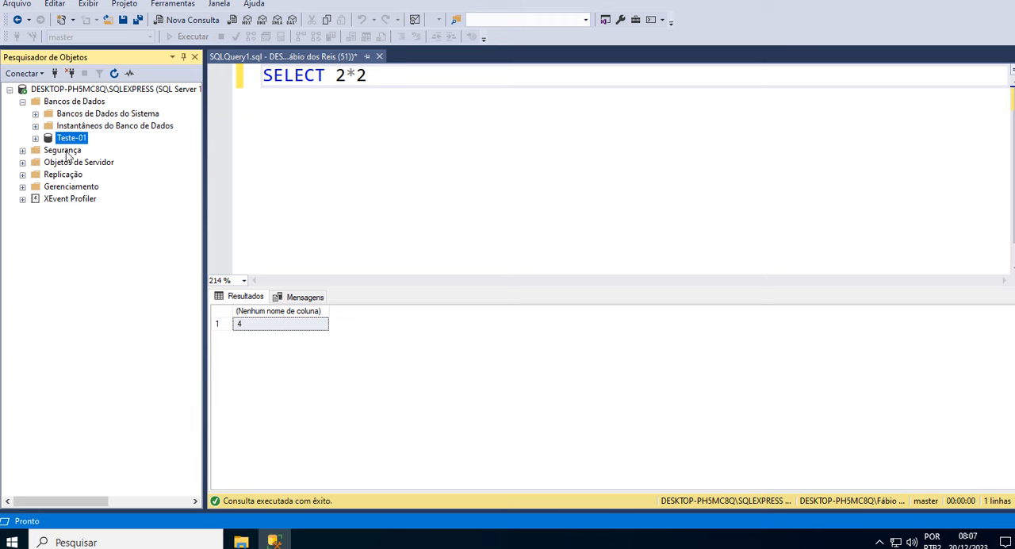
{"action": "left_click", "coordinate": [35, 139]}
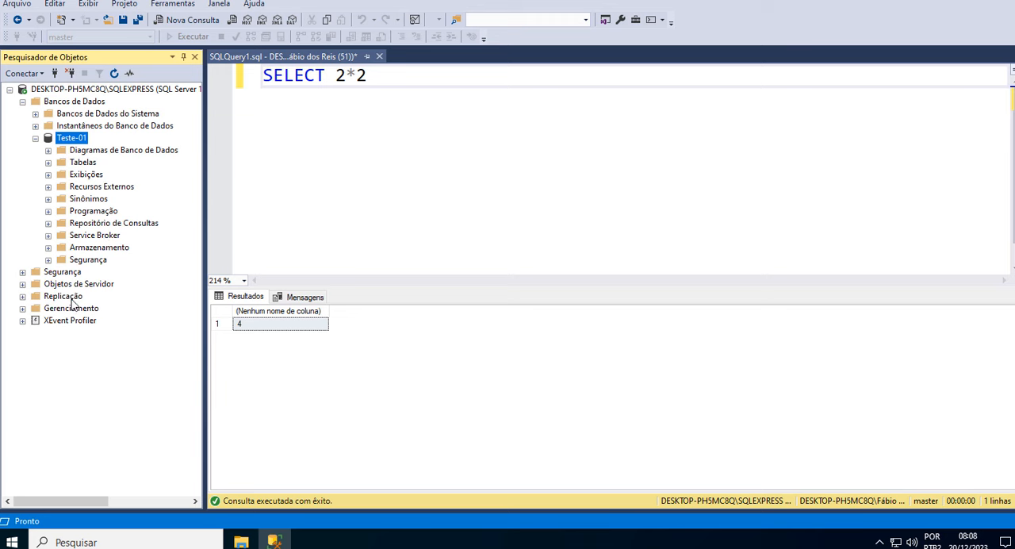
Switch the open query's active database to Teste-01.
{"action": "left_click", "coordinate": [294, 140]}
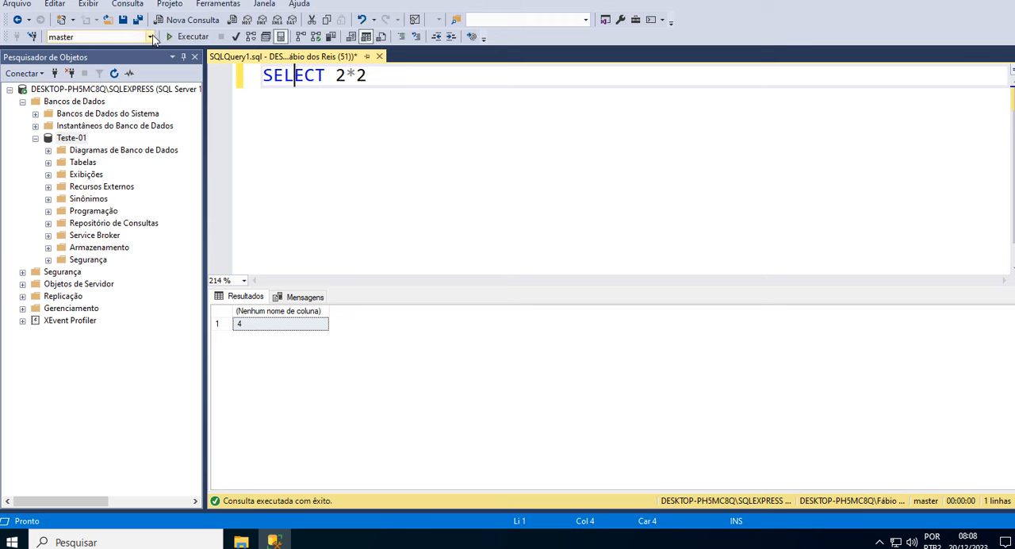
{"action": "left_click", "coordinate": [150, 37]}
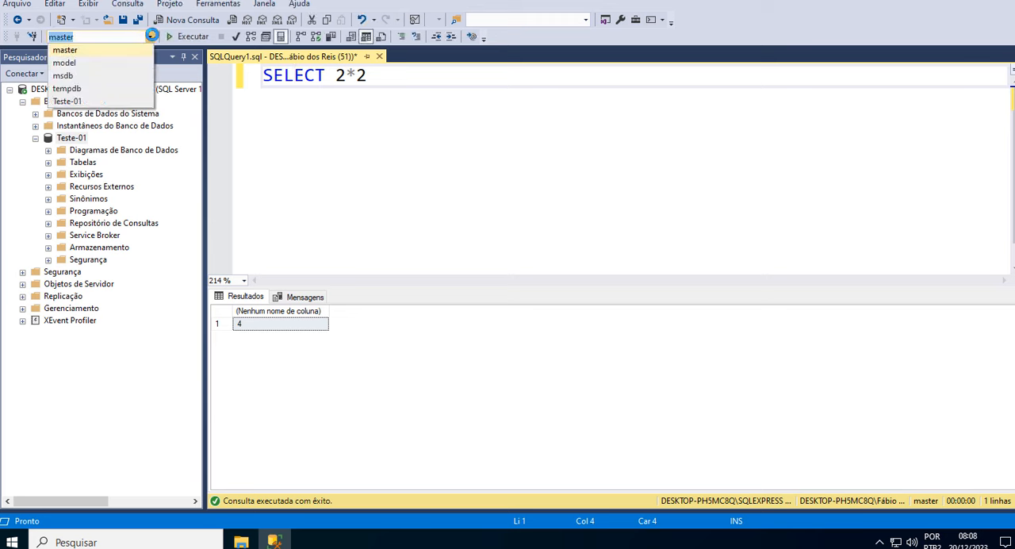
{"action": "left_click", "coordinate": [68, 102]}
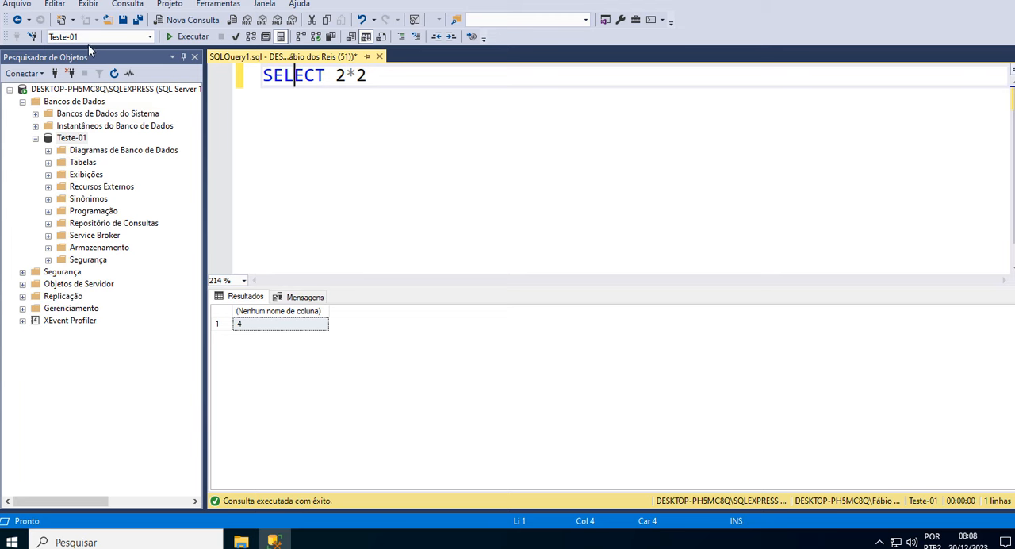
{"action": "left_click", "coordinate": [460, 166]}
{"action": "left_click", "coordinate": [254, 81]}
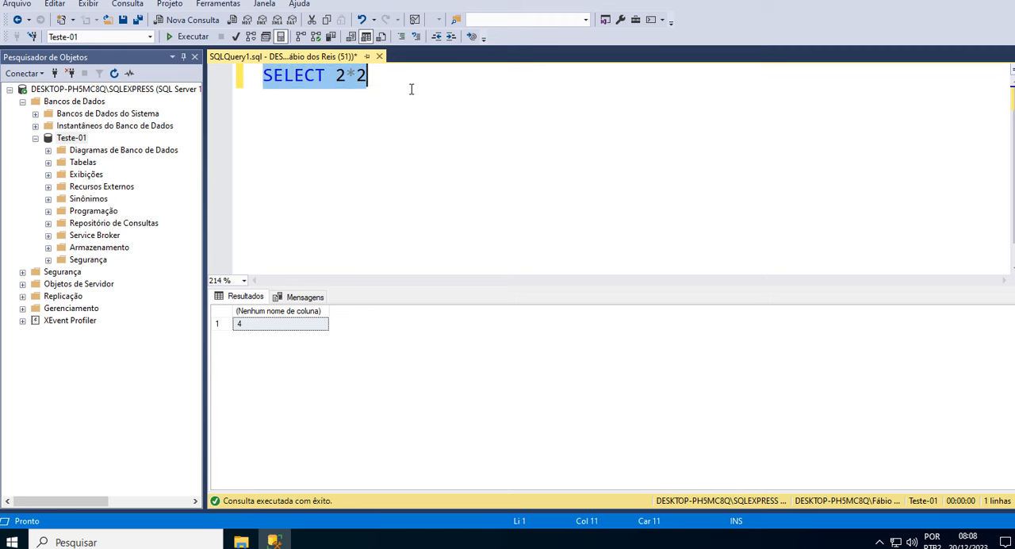
{"action": "left_click", "coordinate": [501, 220]}
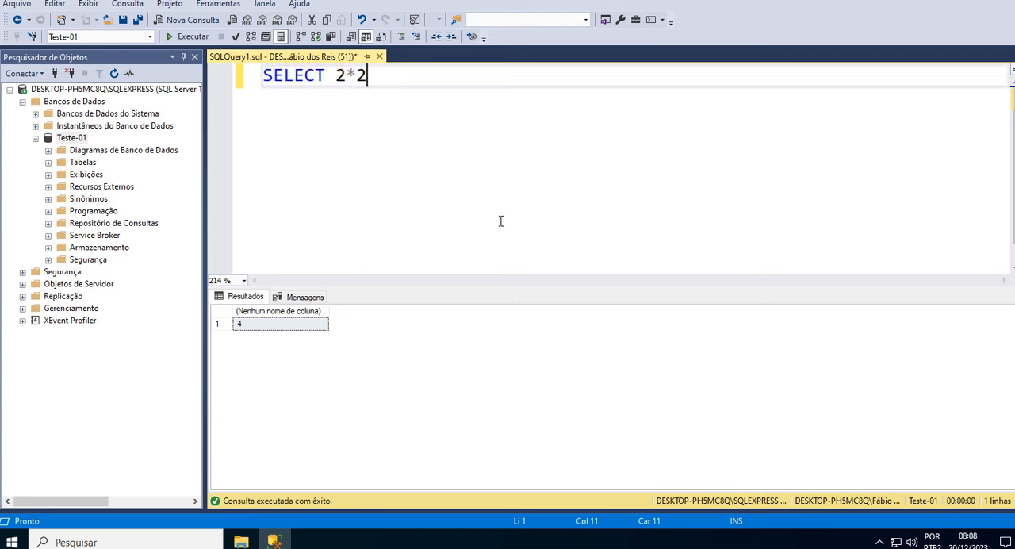